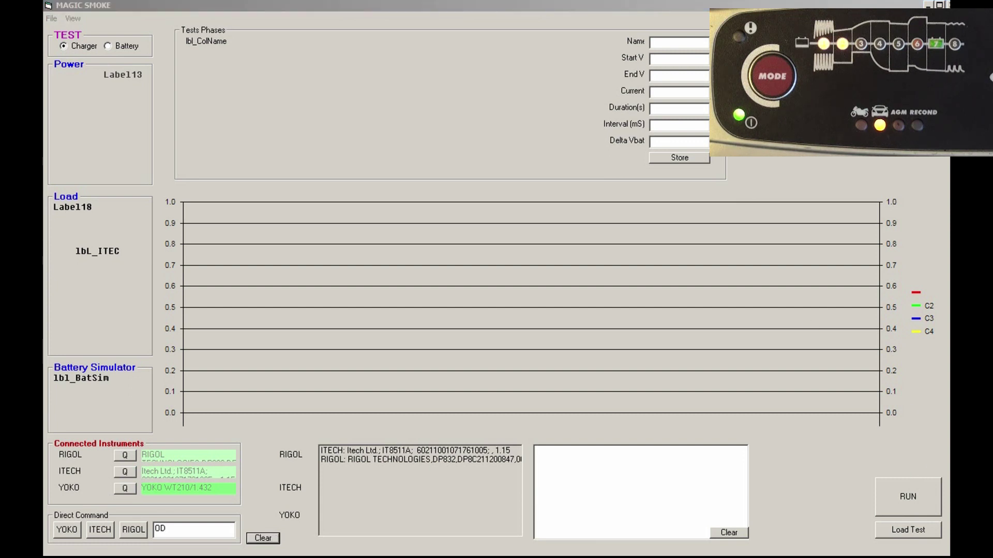
- Switch to the charger manual and examine the charging programs and options combinations table
key(alt+Tab)
key(alt+Tab)
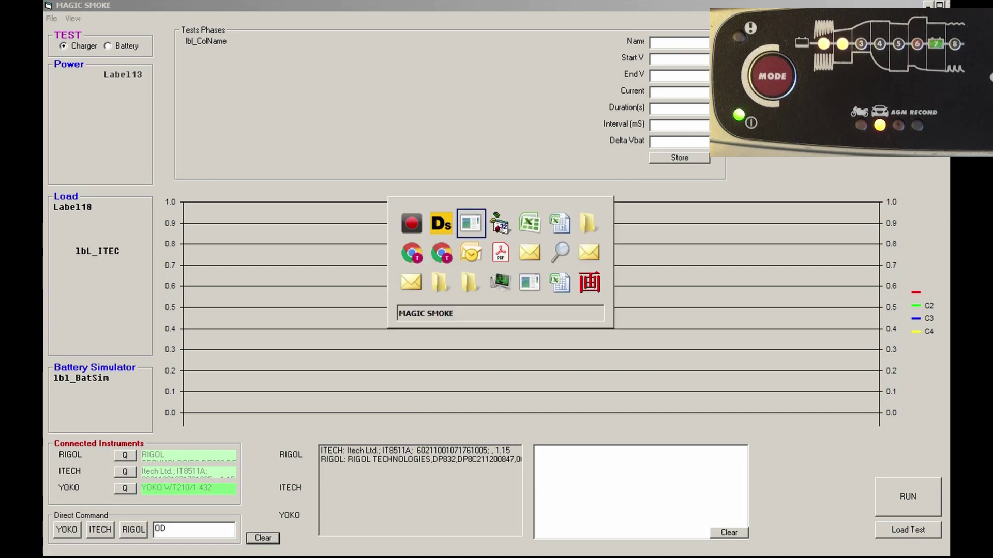
key(alt+Tab)
key(alt+Tab)
key(alt+Tab)
key(alt+Tab)
key(alt+Tab)
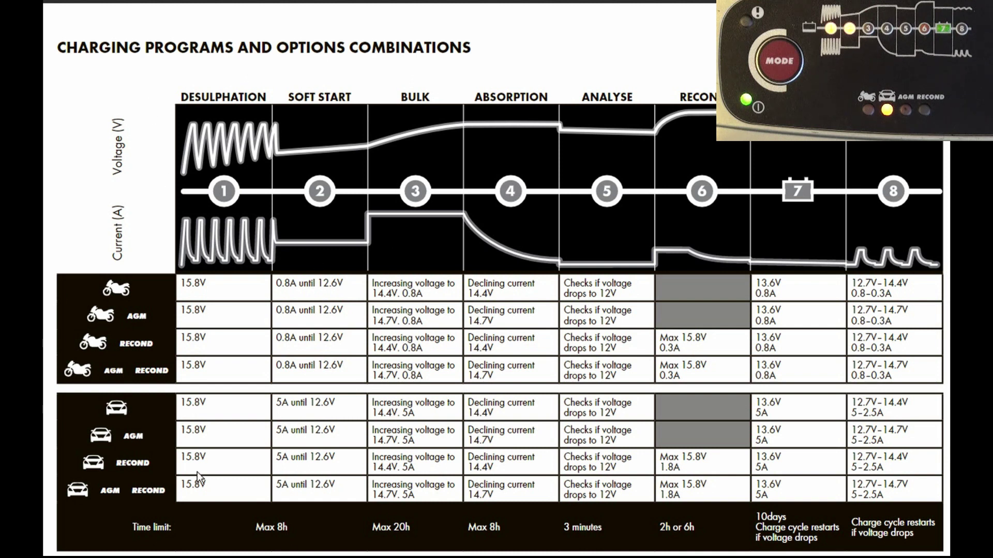
- Switch back to MAGIC SMOKE, load the test script CTEKMXS5.0 Desulph SIM.csv and run it
key(alt+Tab)
key(alt+Tab)
key(alt+Tab)
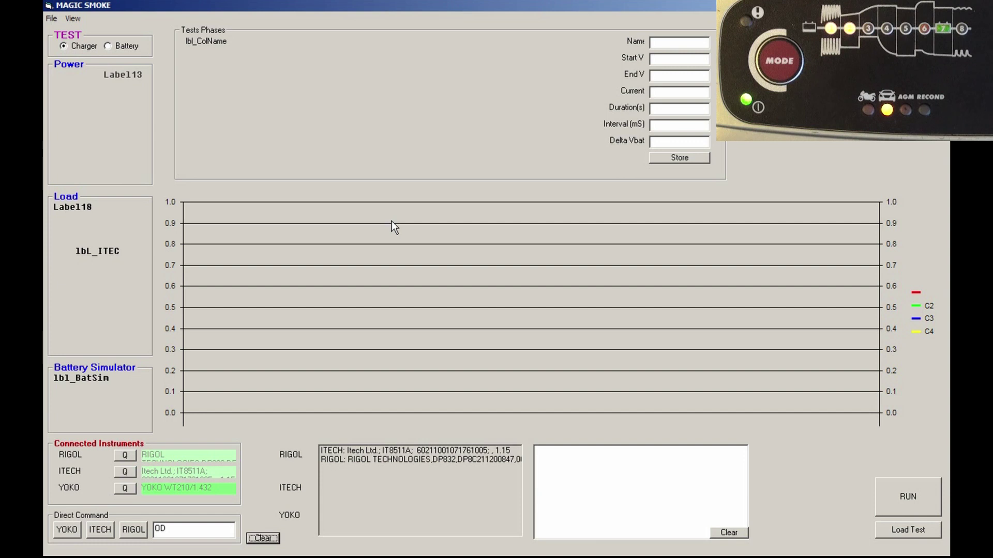
click(903, 534)
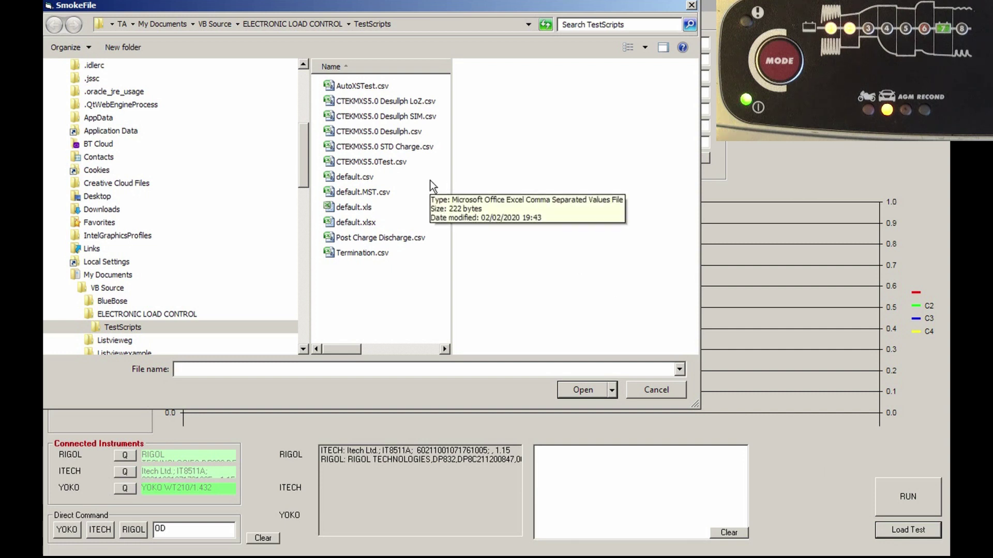
double_click(399, 118)
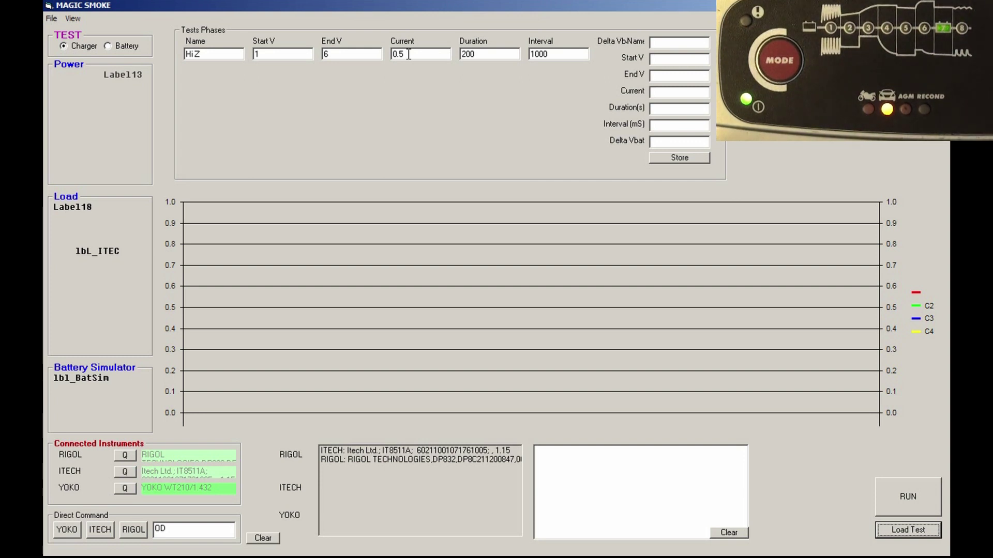
click(890, 493)
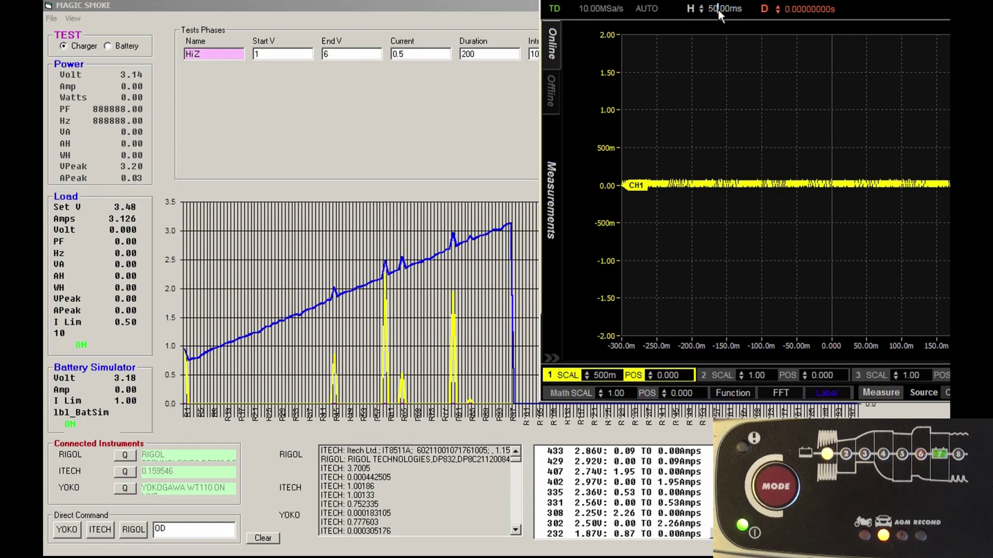
- Set the oscilloscope's horizontal time scale to 200 ms
drag(742, 6, 691, 10)
text(10000)
key(Return)
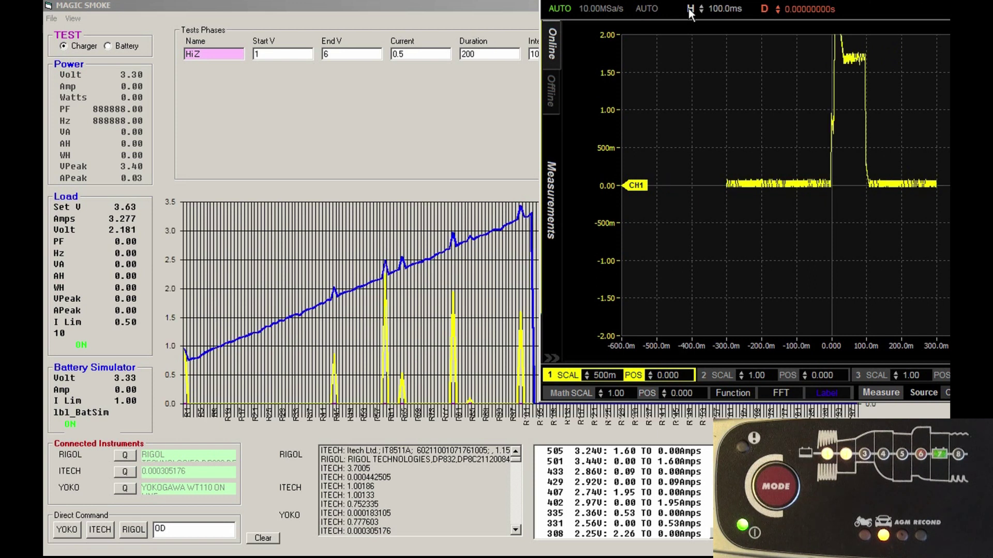
click(723, 11)
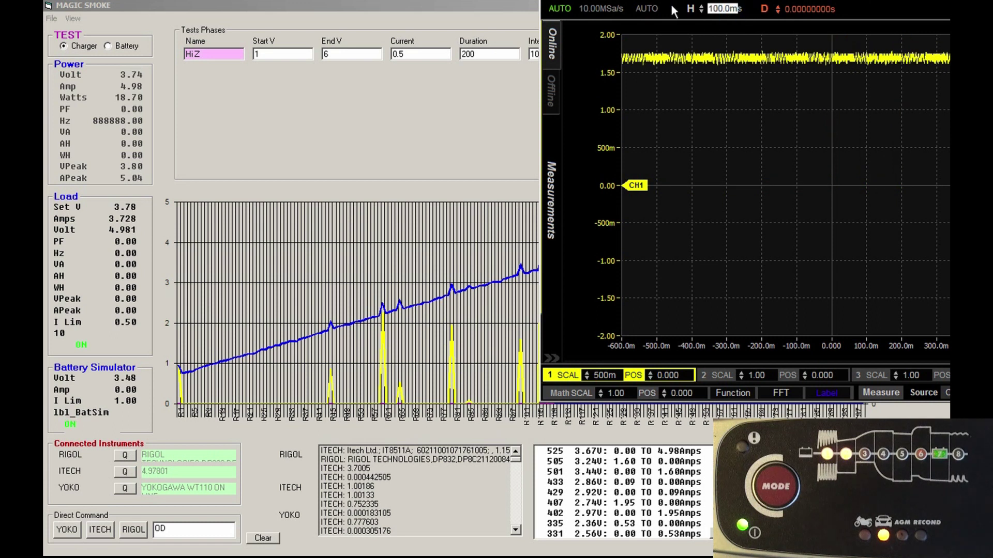
text(20)
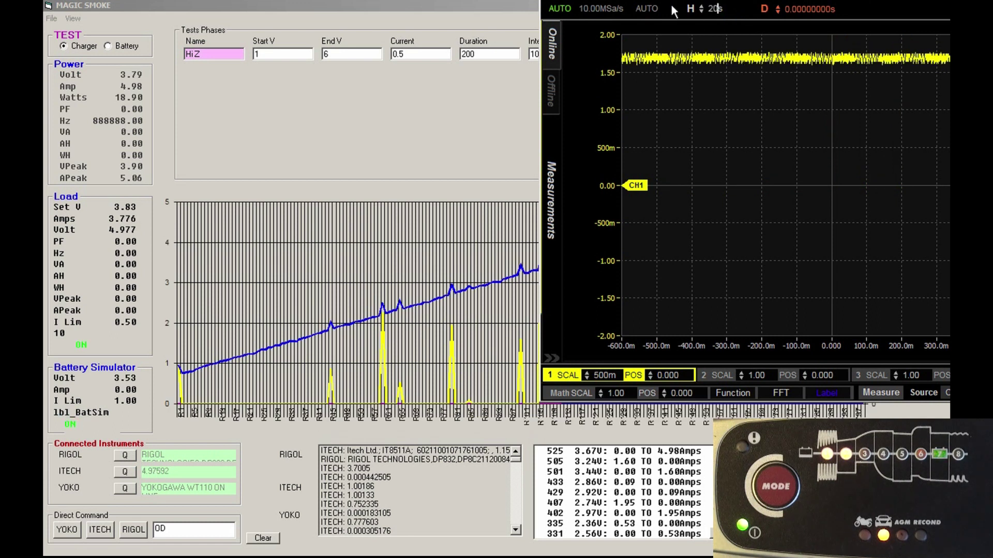
text(0m)
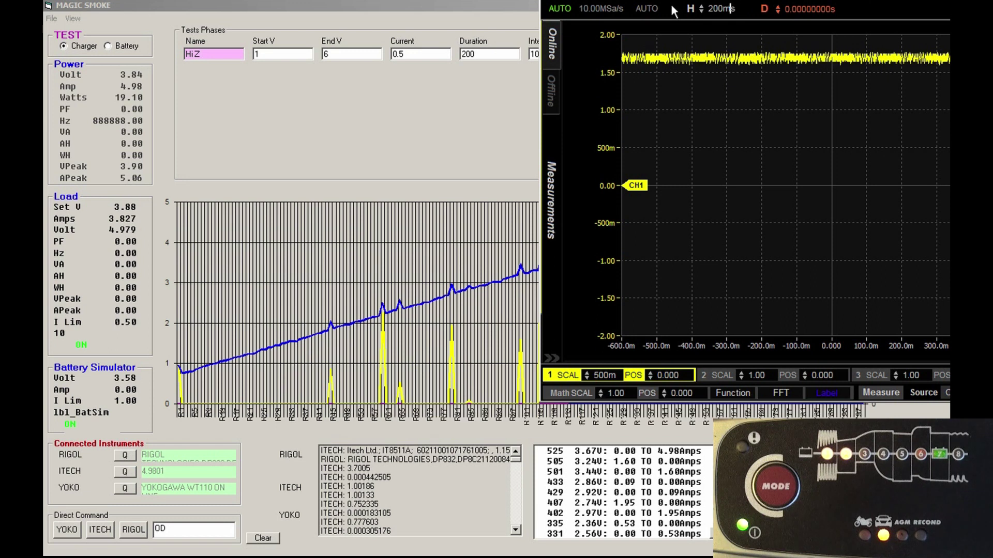
key(Return)
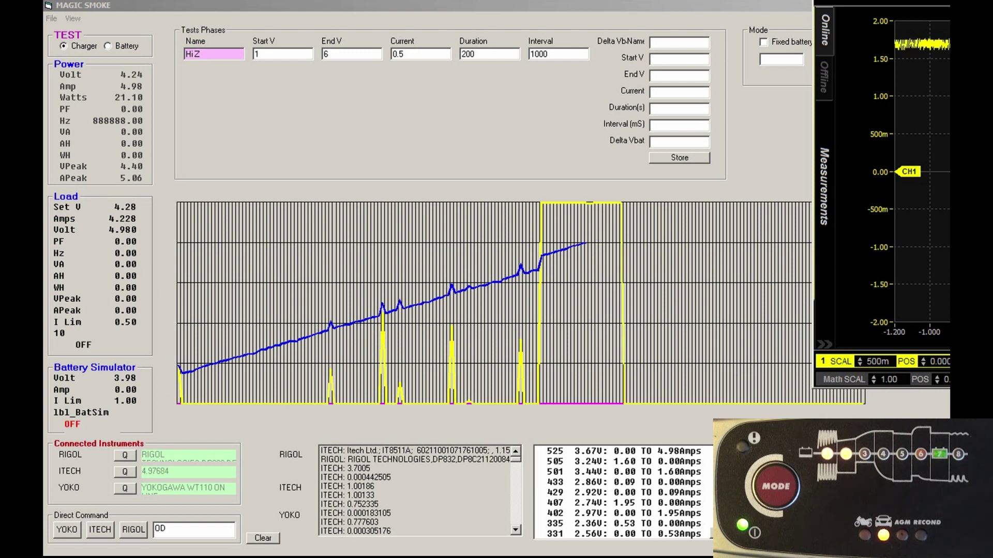
- Return to MAGIC SMOKE and reload the CTEKMXS5.0 Desulph SIM.csv script for a fresh charger test
click(747, 11)
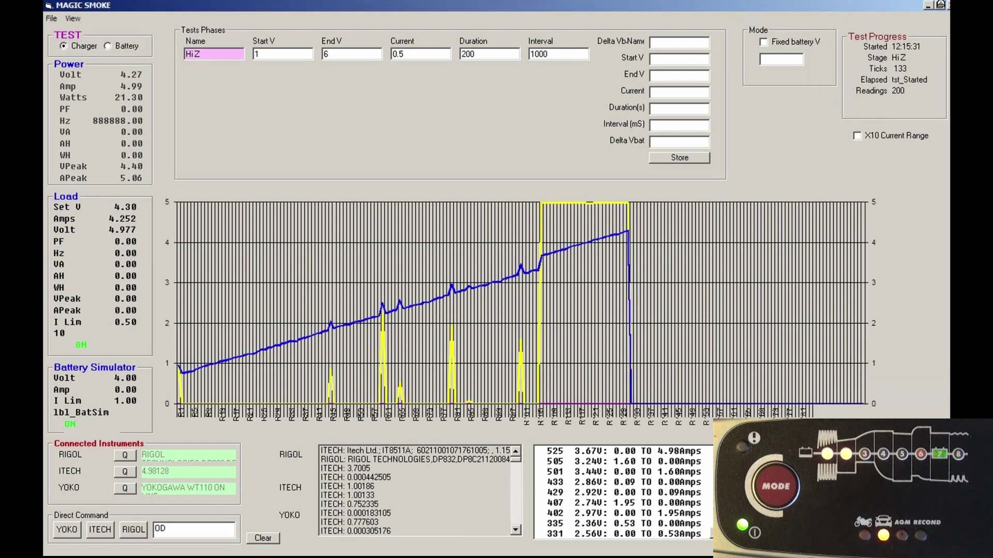
click(928, 5)
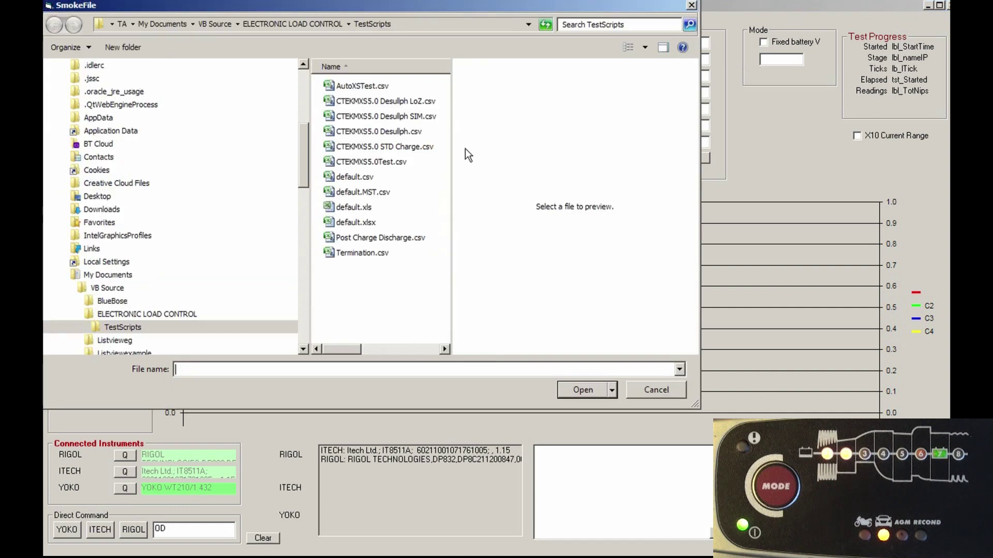
double_click(400, 117)
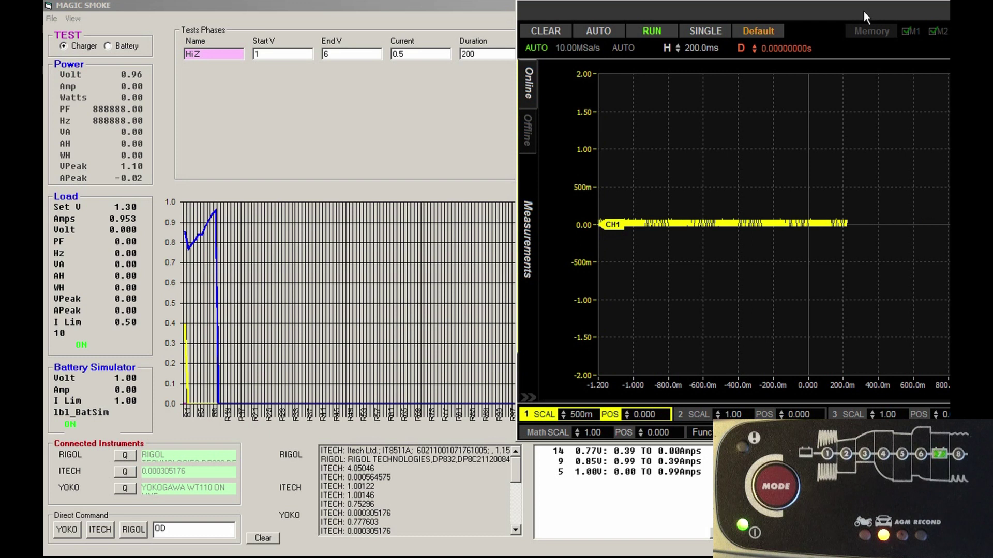
- Reposition the oscilloscope window beside the test graph and set its horizontal time scale to 500 ms
drag(864, 12, 665, 25)
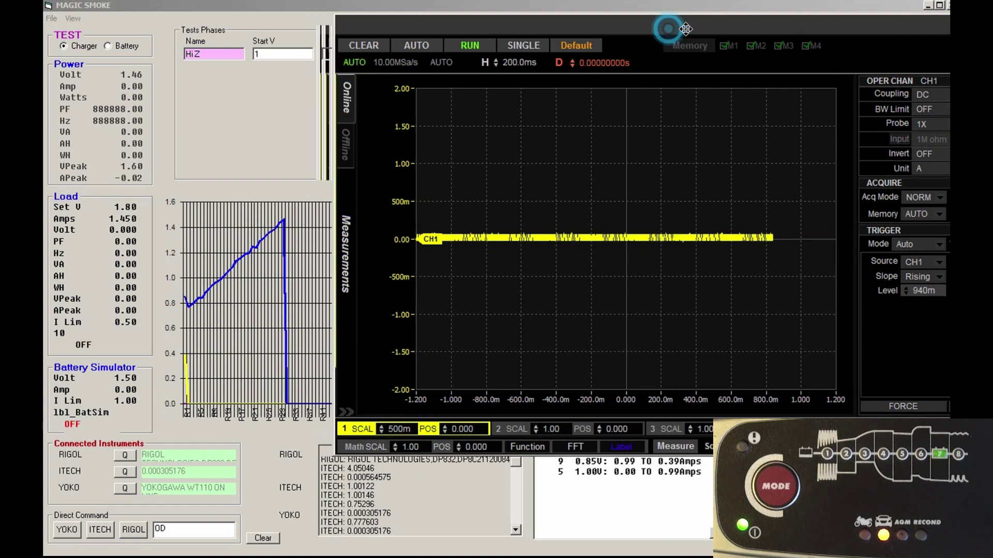
drag(665, 27, 760, 18)
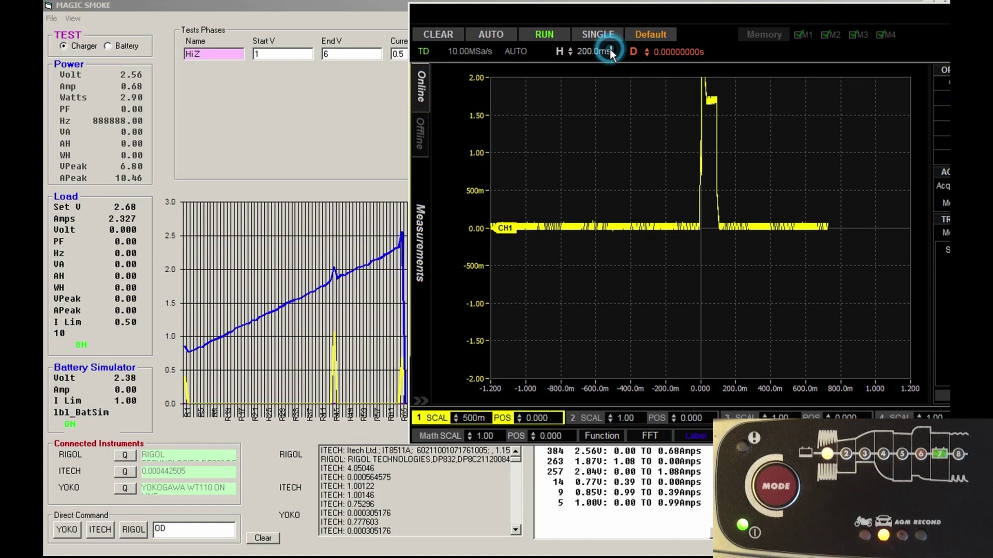
text(500)
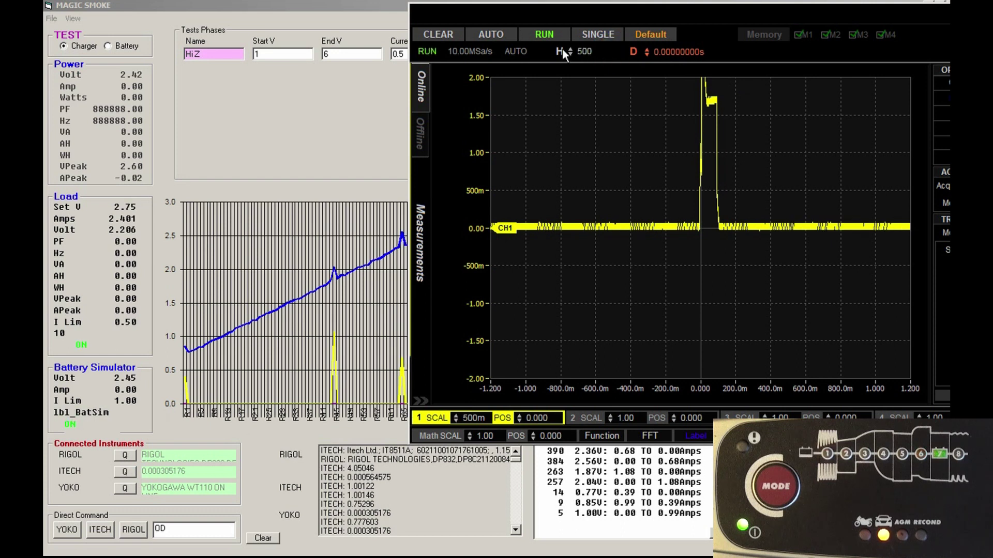
key(Return)
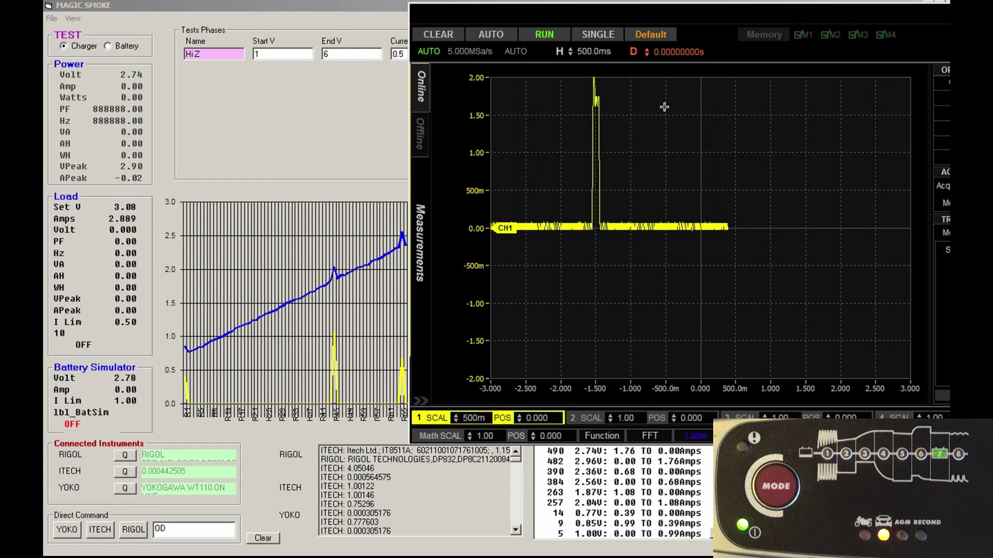
- Clear the oscilloscope window off the test graph and consult the charging programs table in the manual
mouse_move(678, 12)
mouse_down()
mouse_move(751, 21)
mouse_move(895, 11)
mouse_up()
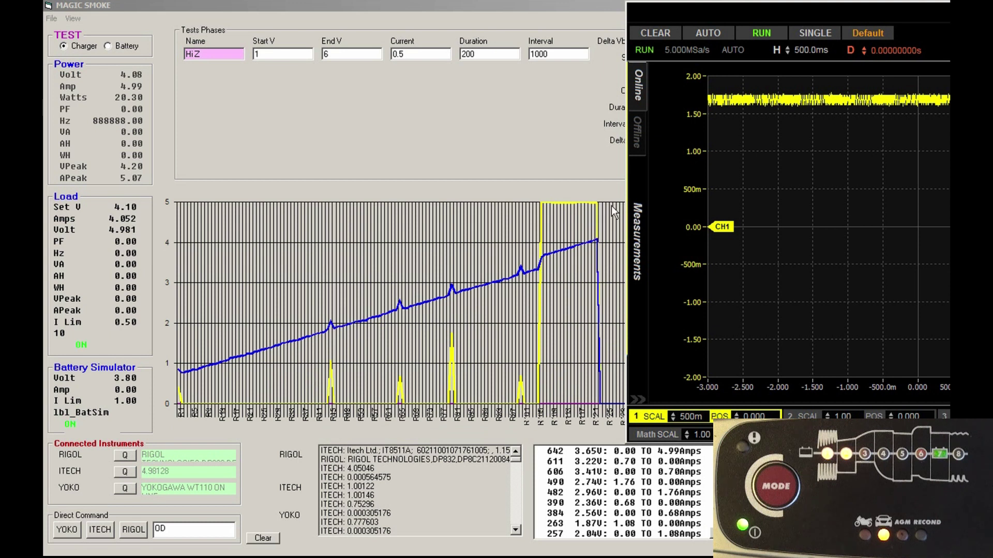
click(871, 11)
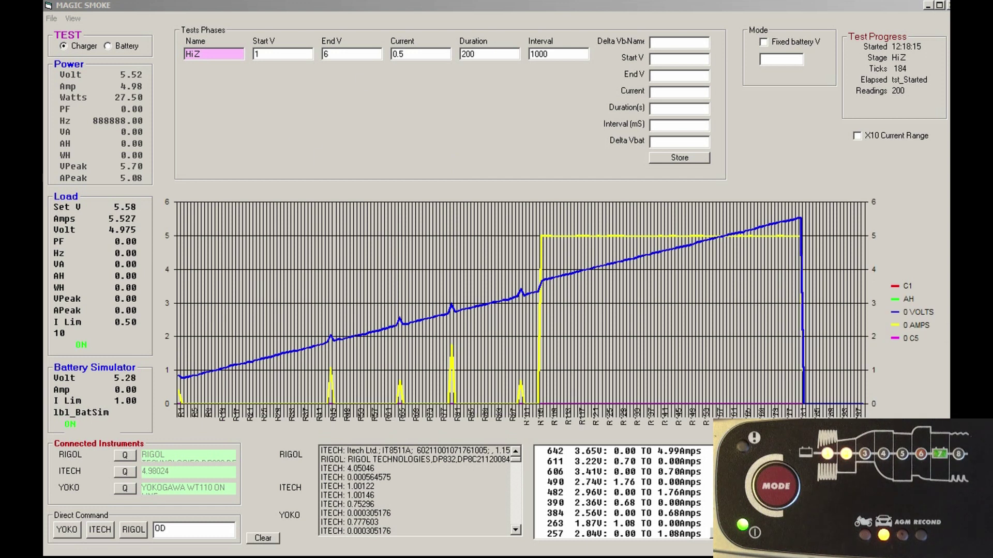
key(alt+Tab)
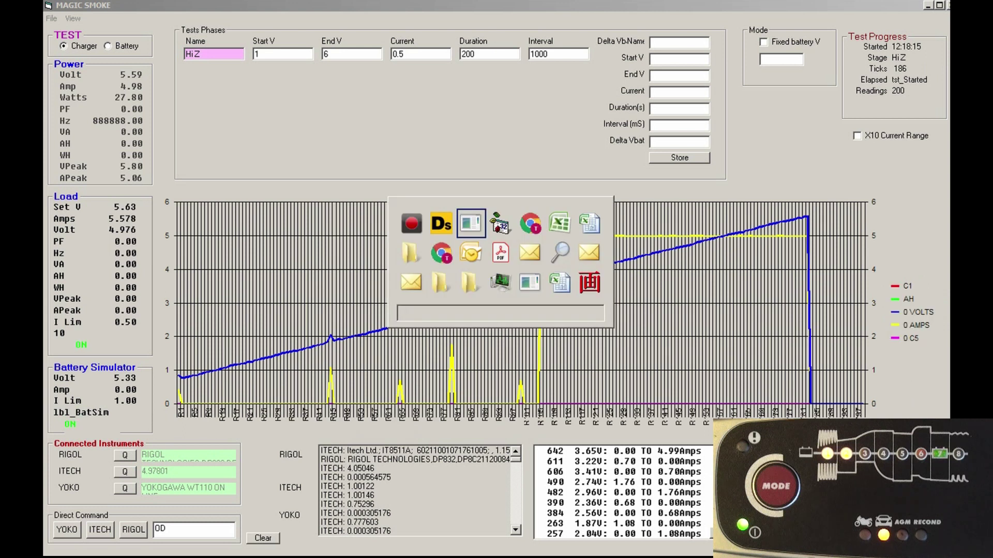
key(alt+Tab)
key(alt+Tab)
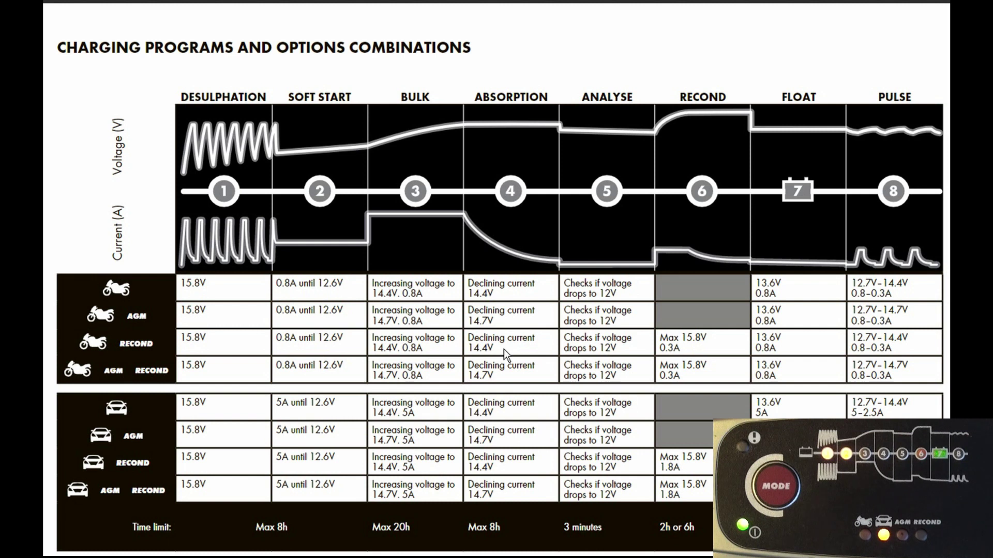
- Dismiss the finished test's message in MAGIC SMOKE and switch to the test script spreadsheet in Excel
key(alt+Tab)
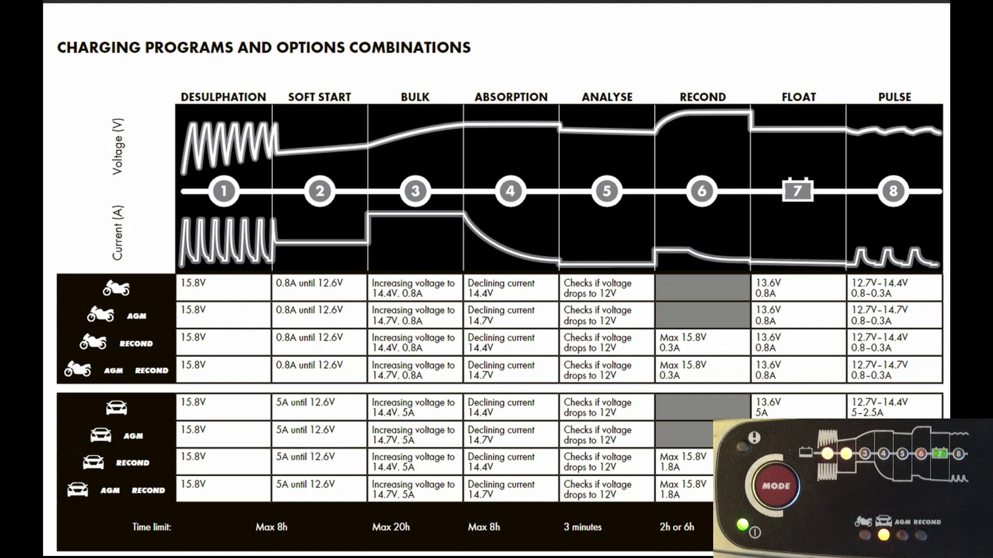
key(alt+Tab)
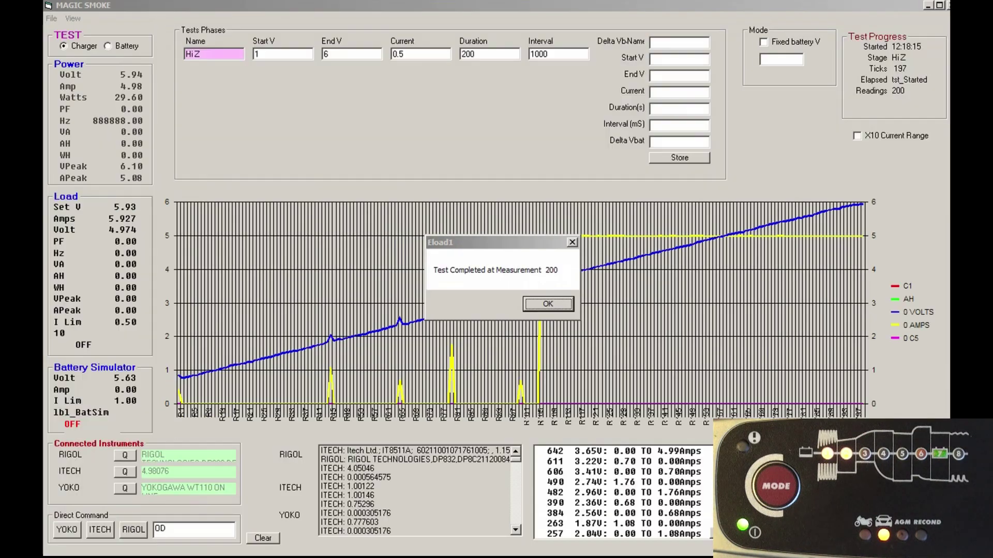
click(538, 304)
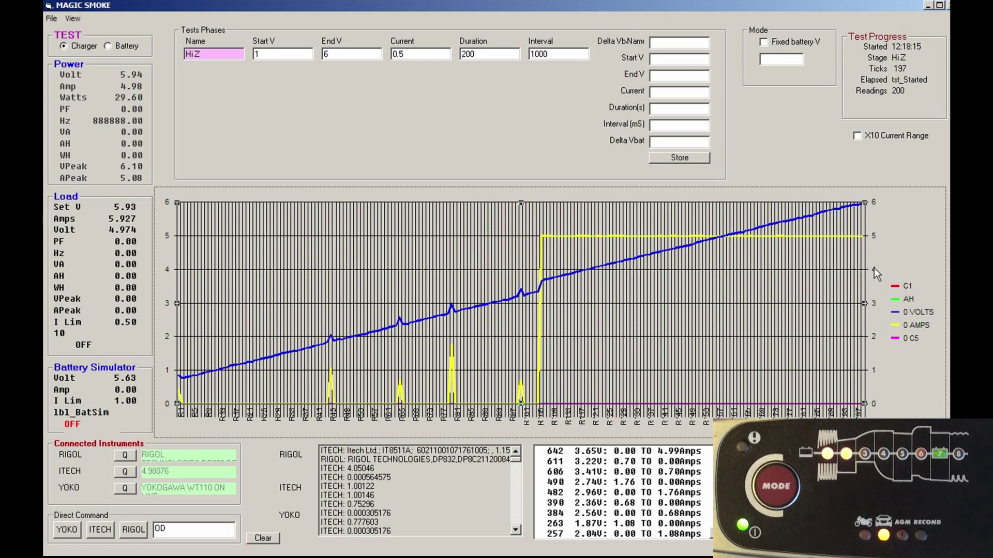
key(alt+Tab)
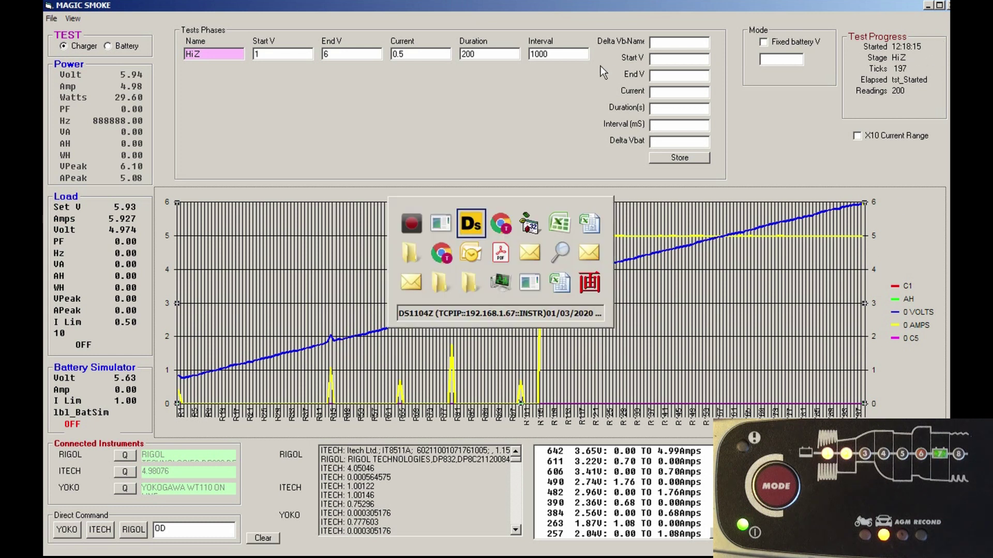
key(Tab)
key(Tab)
key(Tab)
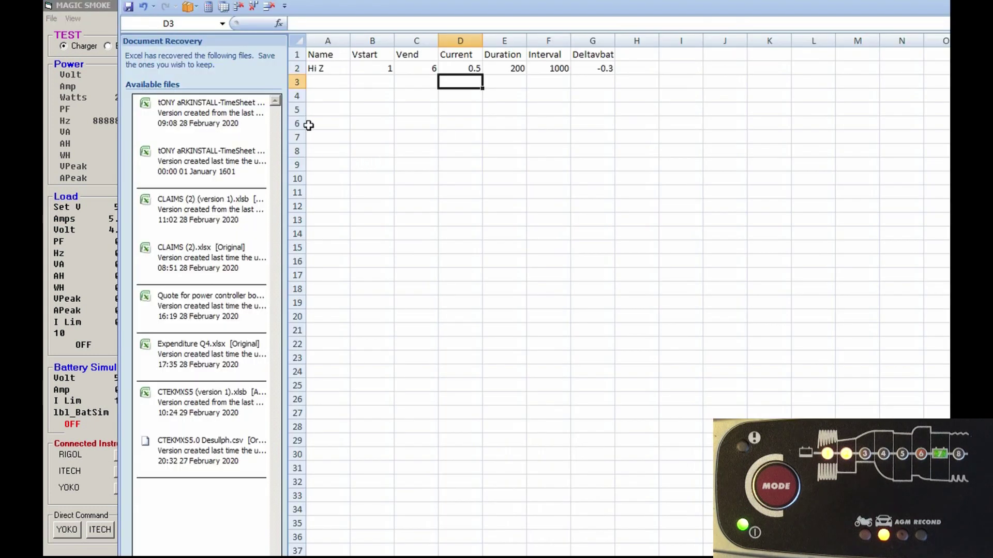
- Add a test phase named Buk in row 3 with a Vstart of 4.0
click(319, 80)
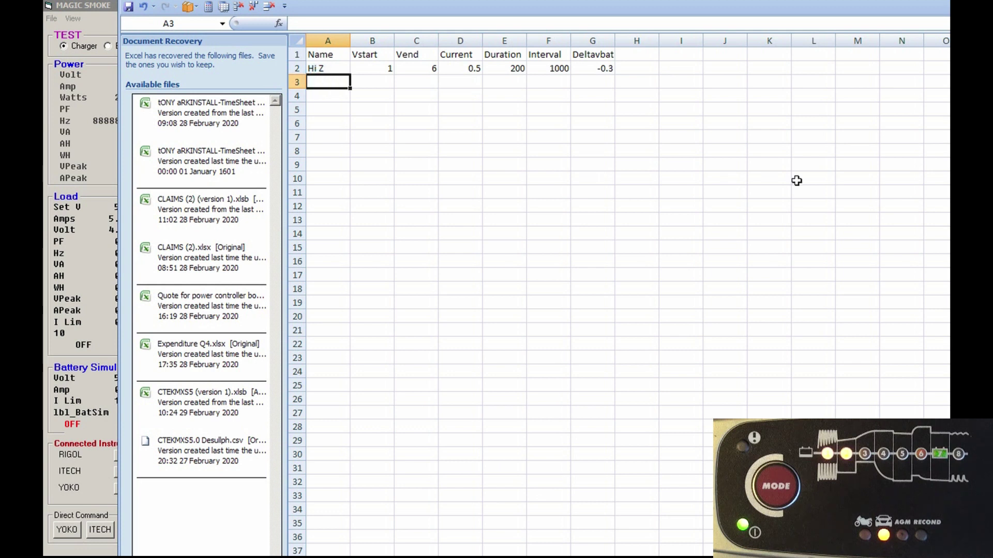
key(alt+Tab)
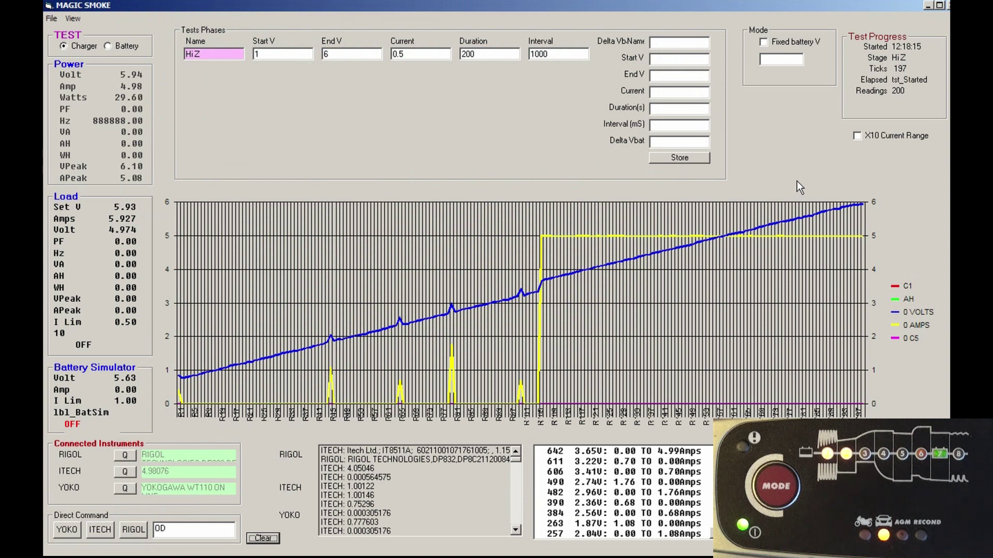
key(alt+Tab)
text(Buk)
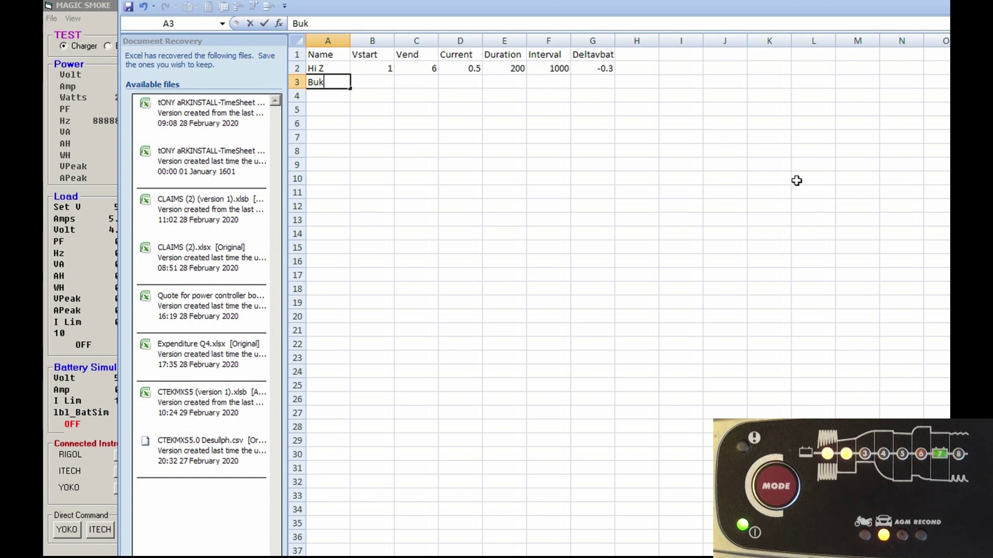
key(Tab)
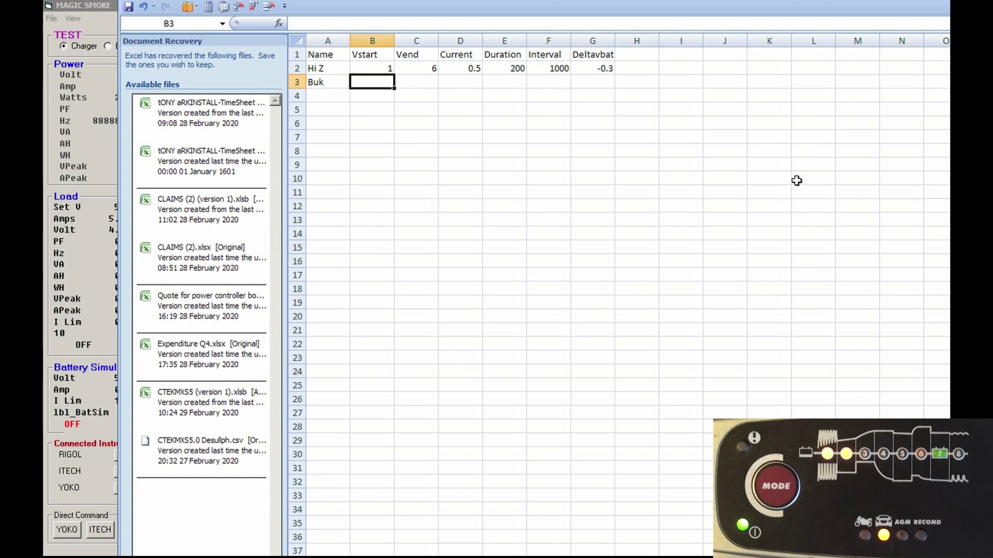
text(4.0)
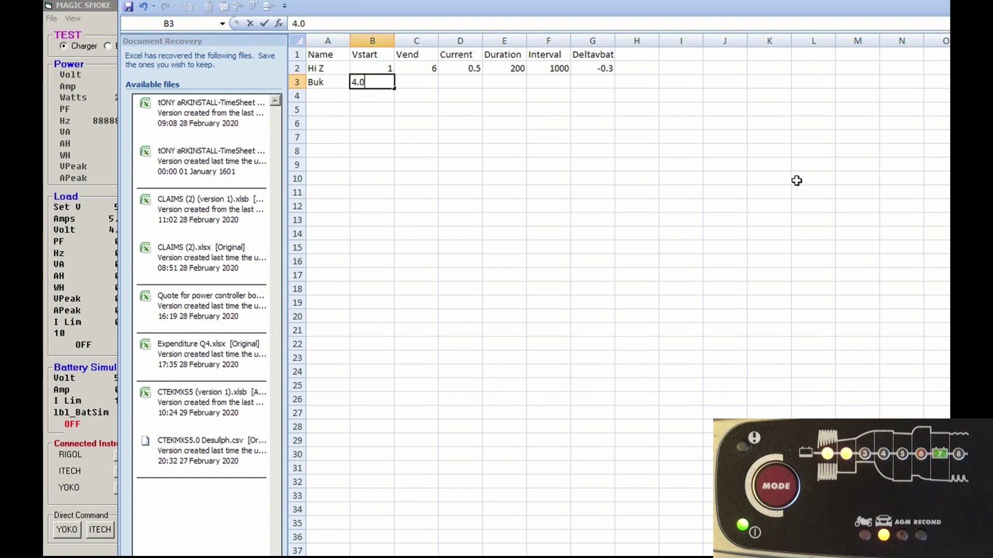
key(Tab)
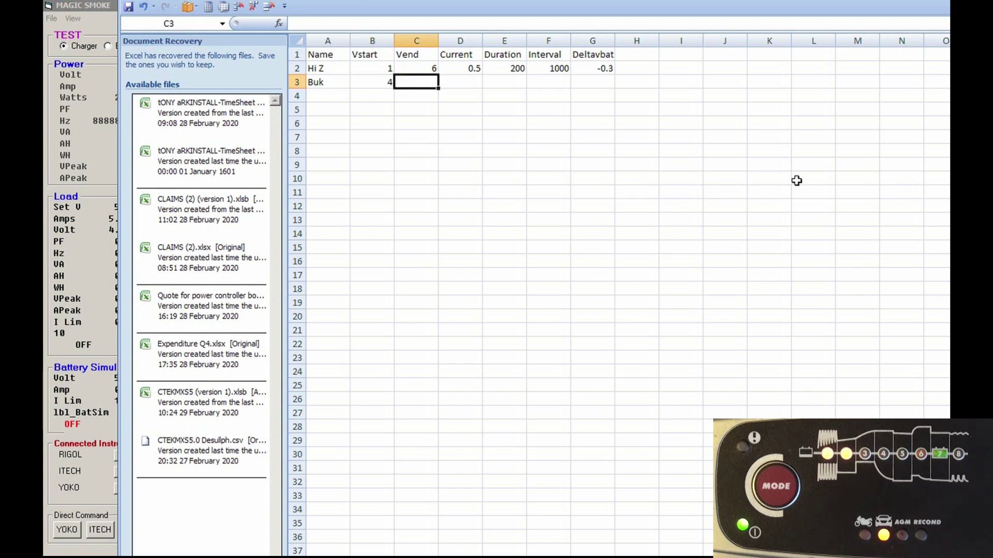
- Consult the charging programs table in the manual and rename the phase in row 3 as Soft Start
key(alt+Tab)
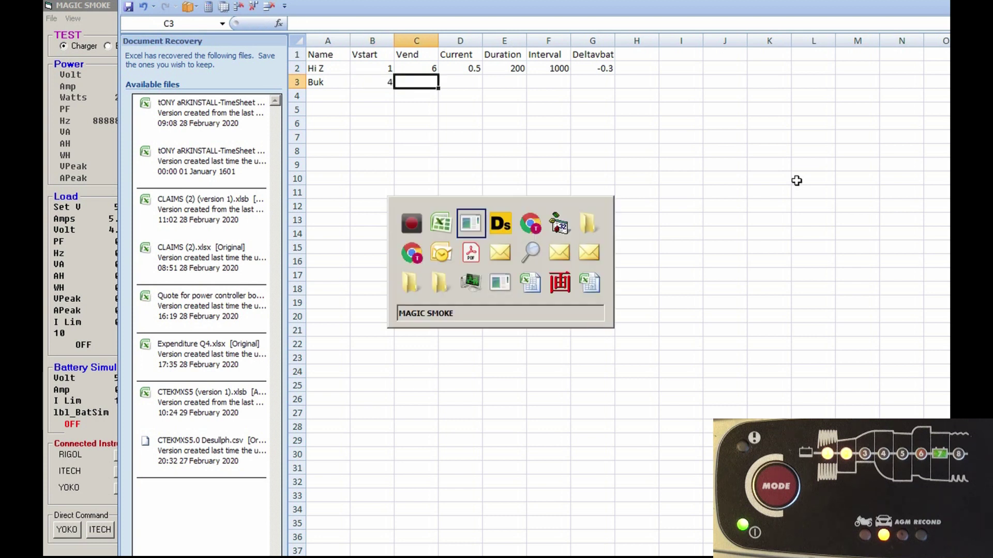
key(alt+Tab)
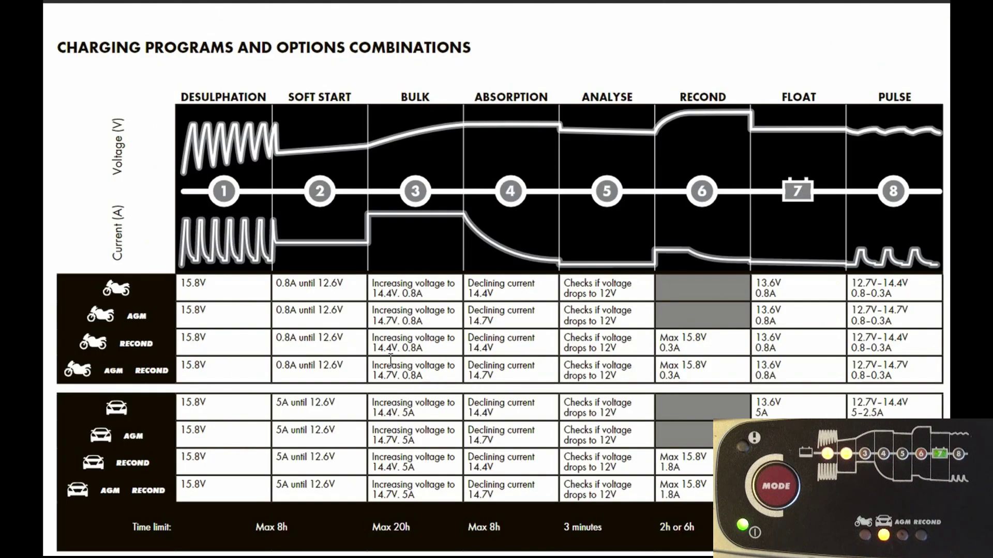
key(alt+Tab)
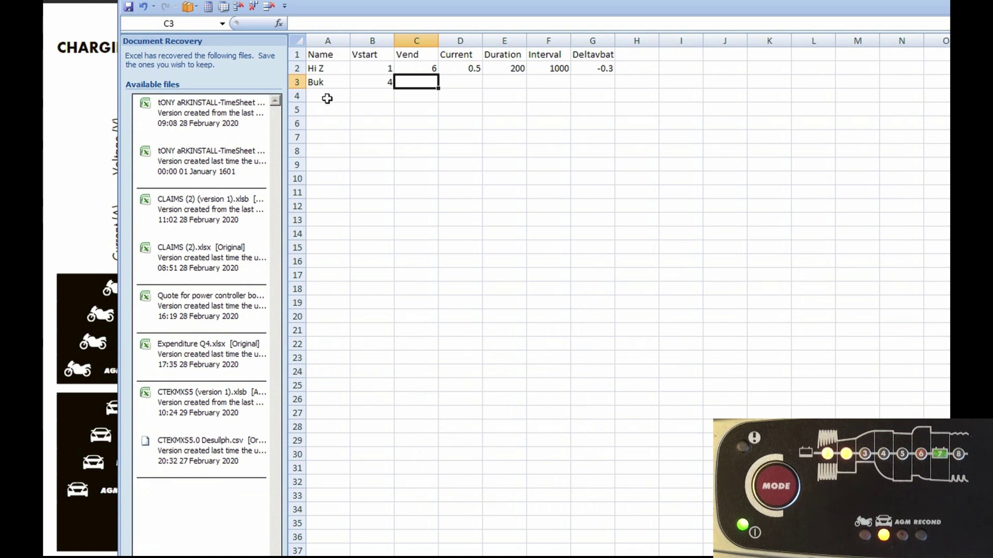
click(328, 81)
text(Soft STart)
key(Return)
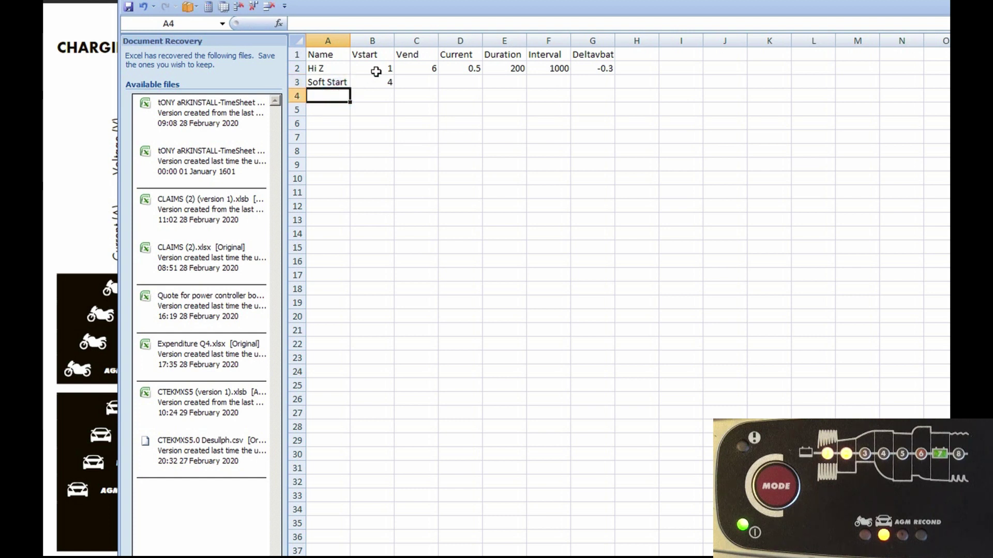
- Set Vend to 4 for the Hi Z phase and to 12.6 for the Soft Start phase
click(379, 81)
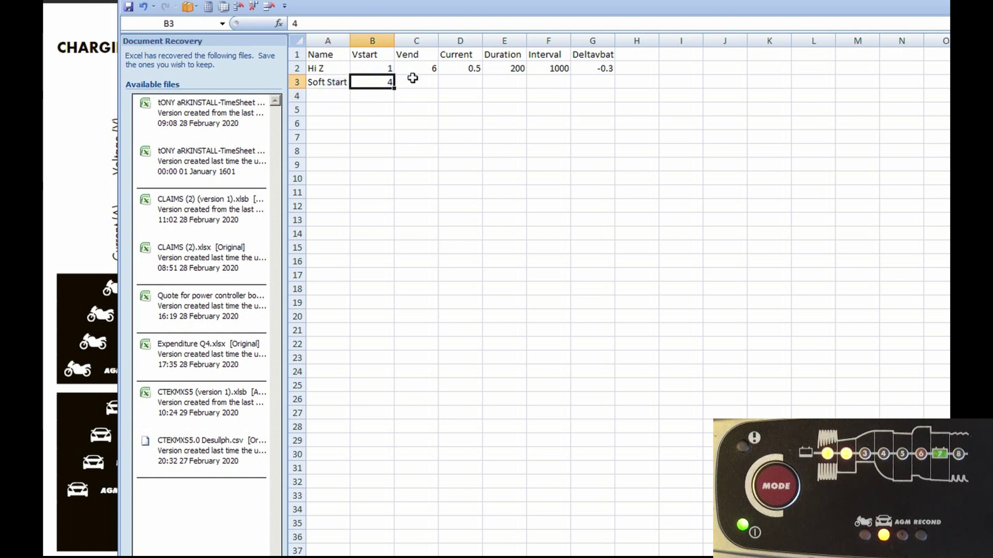
click(424, 69)
text(4)
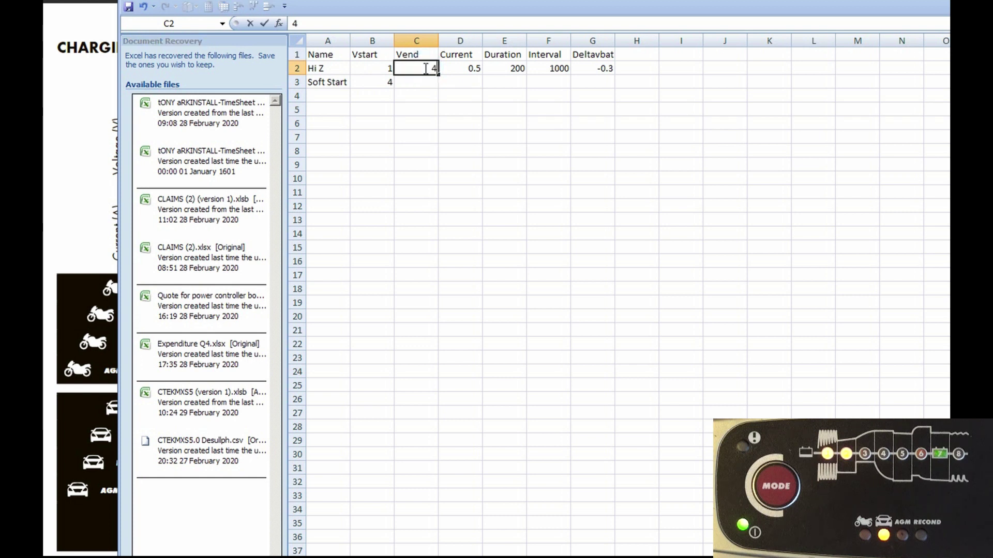
click(410, 81)
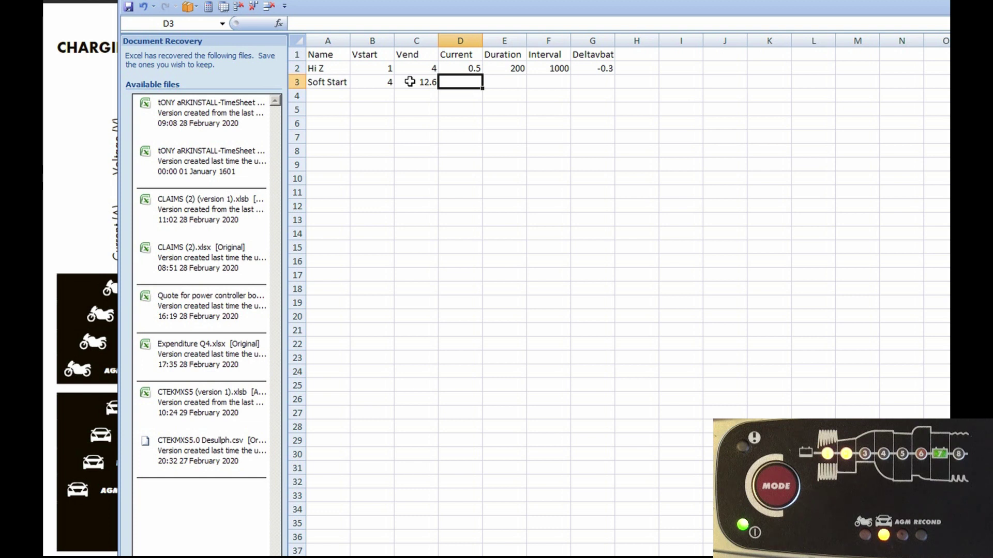
- Check the charging programs table again and set the Soft Start phase's Current to 5.0
key(alt+Tab)
key(alt+Tab)
text(5.0)
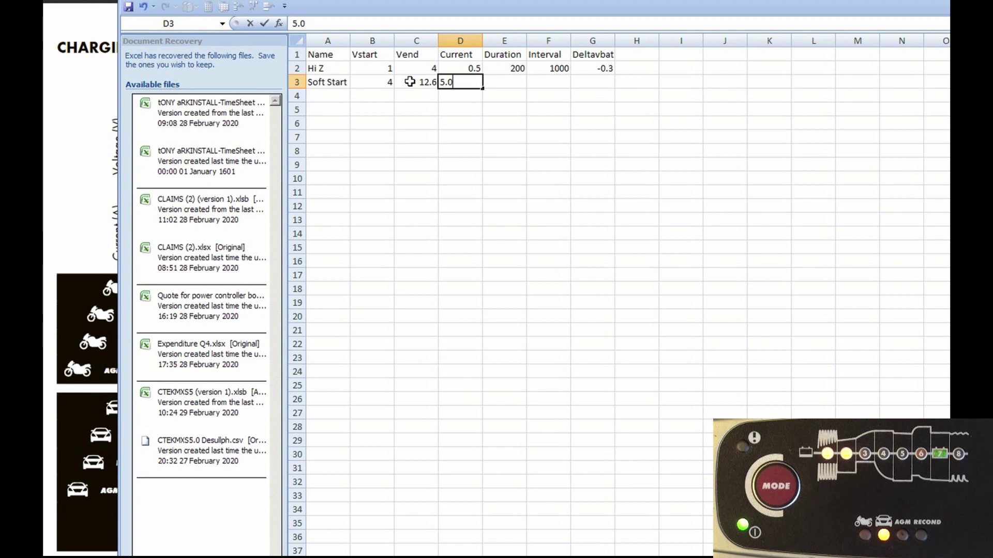
key(Tab)
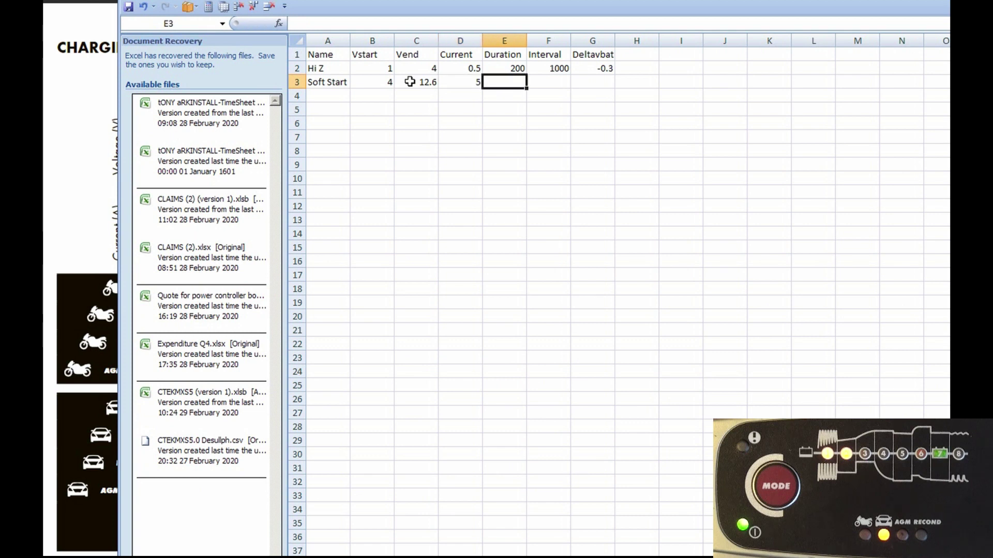
- Set Duration to 60 for both the Hi Z and Soft Start phases, and Soft Start's Interval to 1000
key(Up)
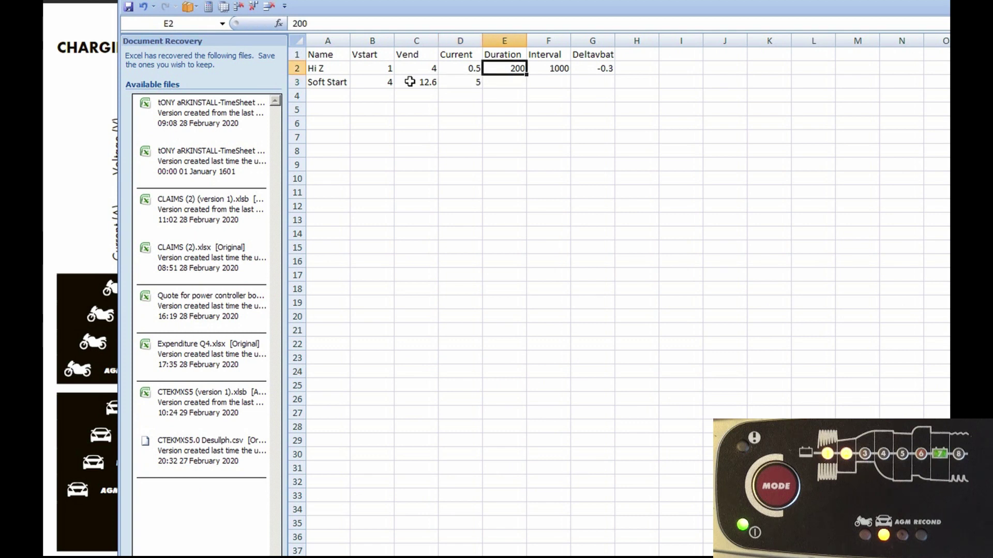
text(60)
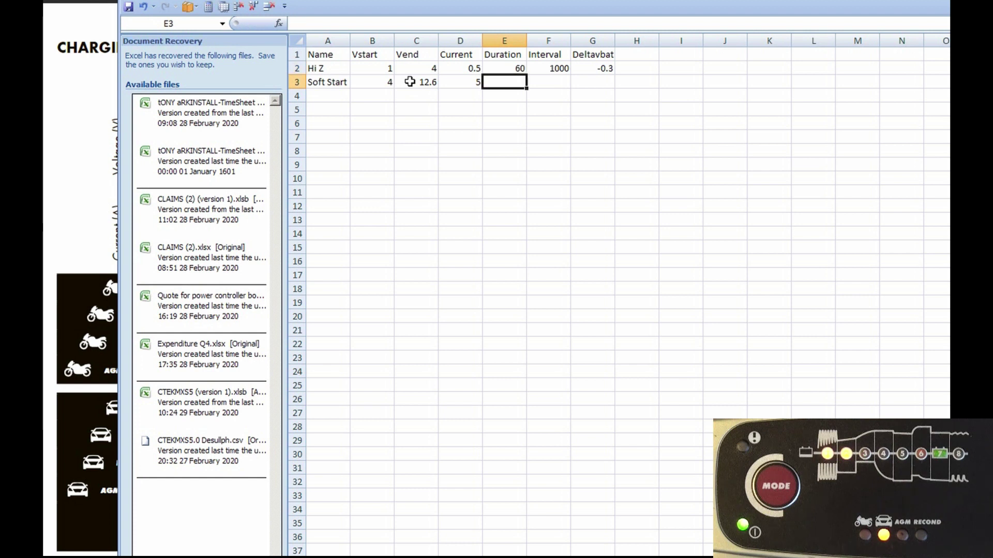
text(60)
key(Tab)
text(1000)
key(Return)
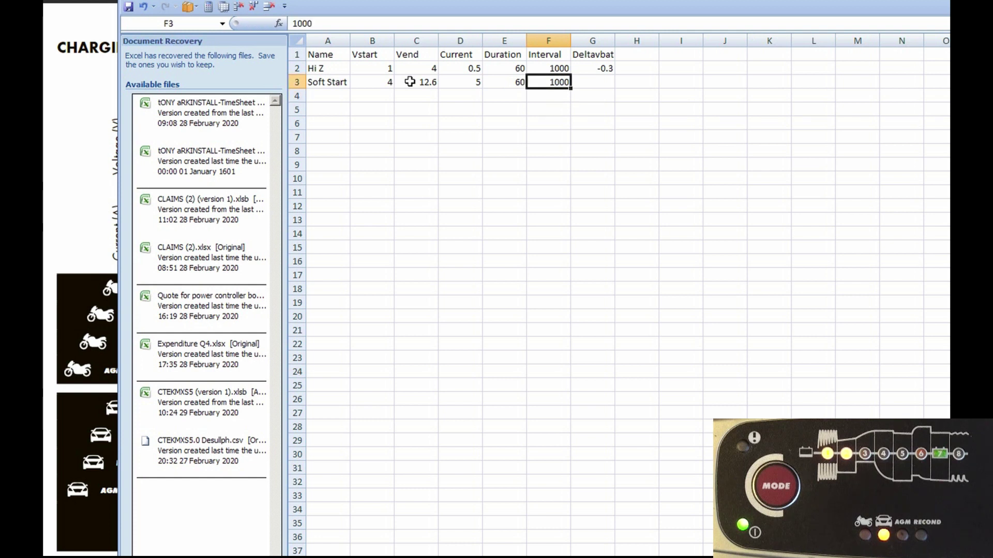
- Set the Soft Start phase's Deltavbat to -0.3
key(Up)
key(Right)
text(-)
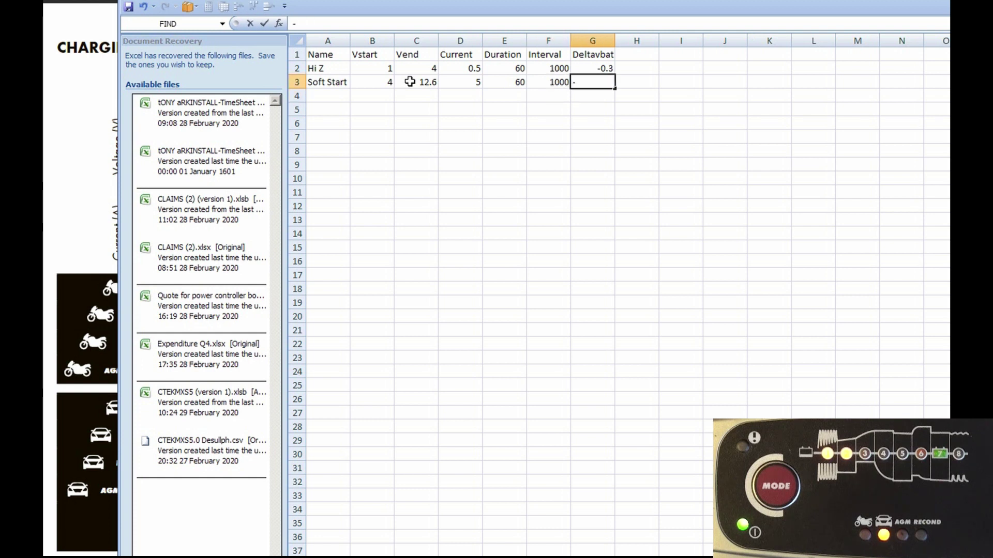
text(0.3)
key(Return)
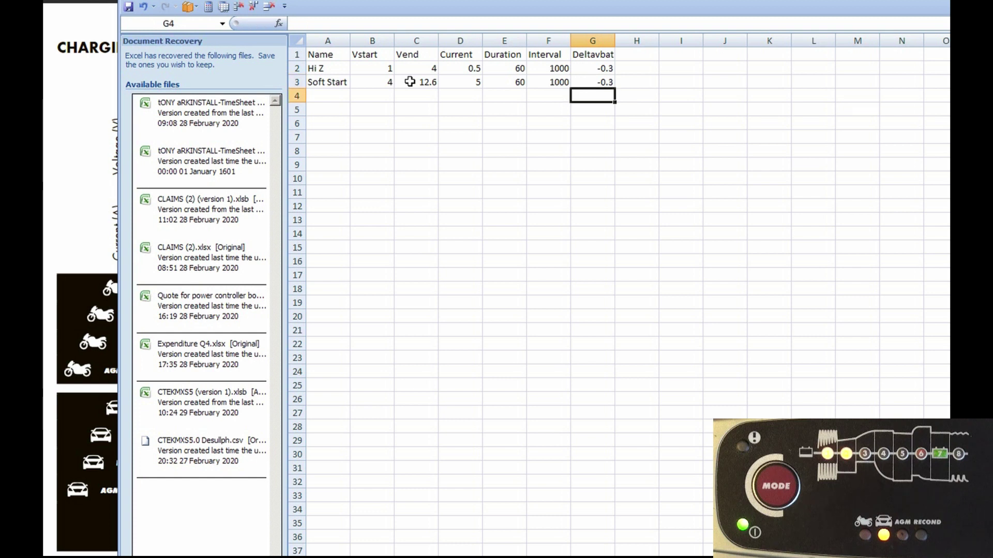
- Check the next stage in the manual's table and add a Bulk phase in row 4 with a Vstart of 12.6
key(Left)
key(Left)
key(Left)
key(Left)
key(Left)
key(Left)
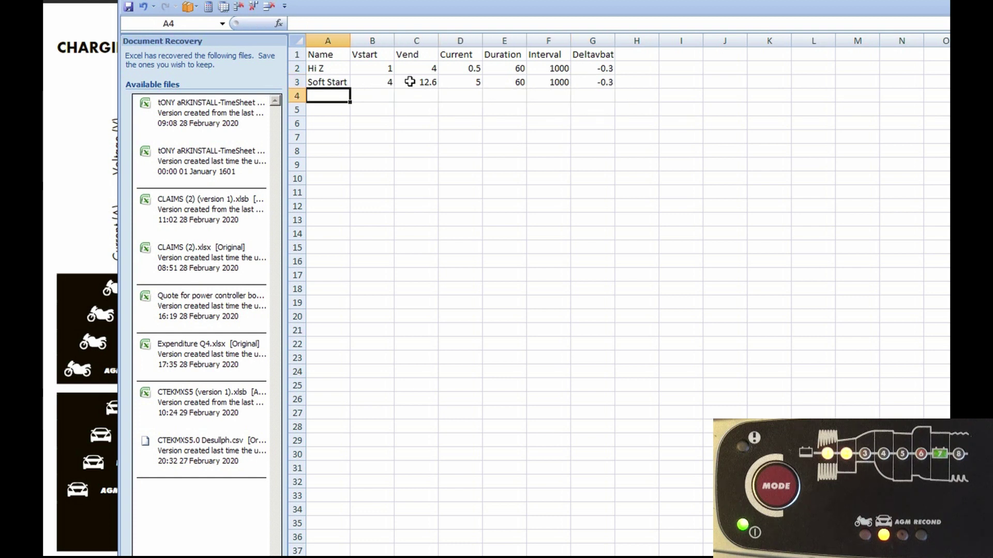
key(alt+Tab)
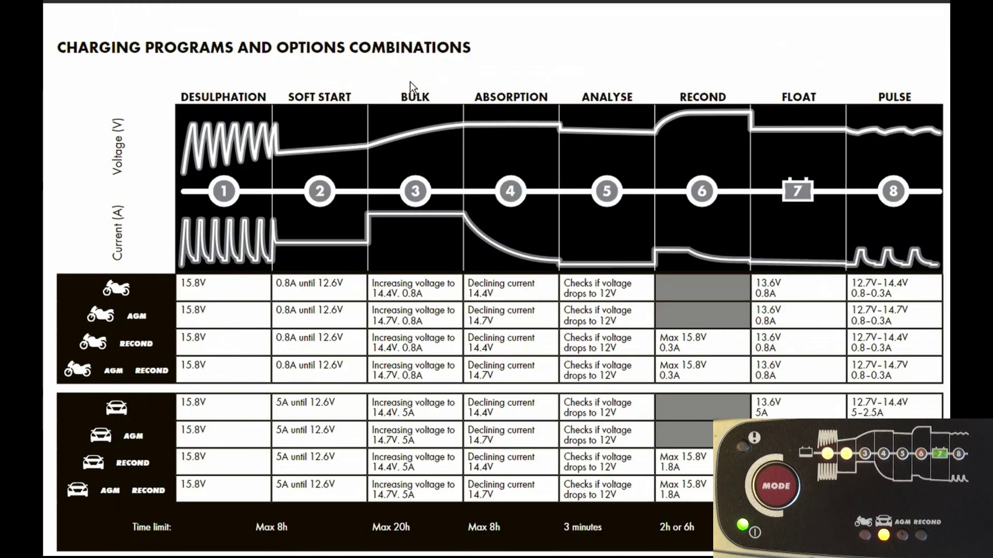
key(alt+Tab)
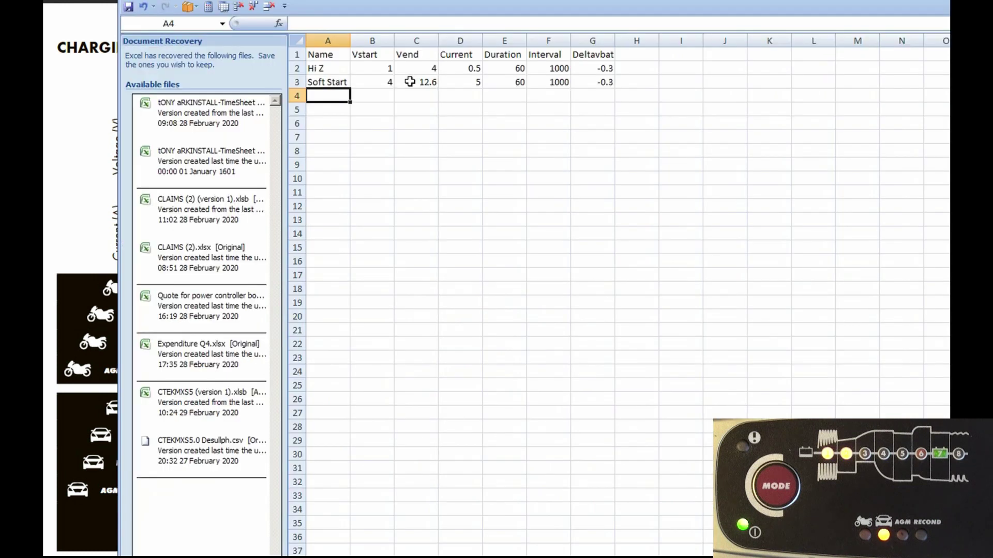
text(Bulk)
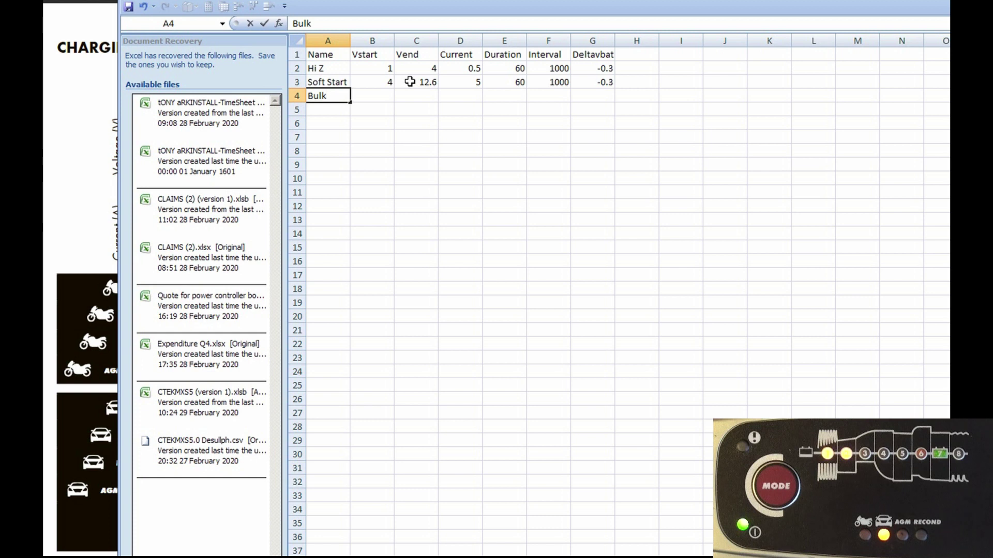
key(Tab)
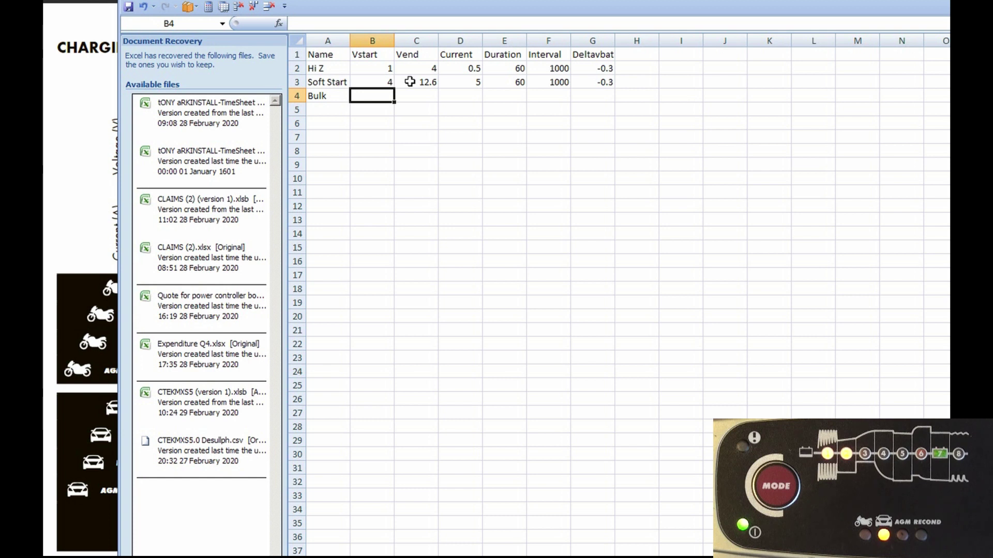
text(12.6)
key(Tab)
- Look up the bulk stage in the manual and set the Bulk phase's Vend to 14.4 and Current to 5
key(alt+Tab)
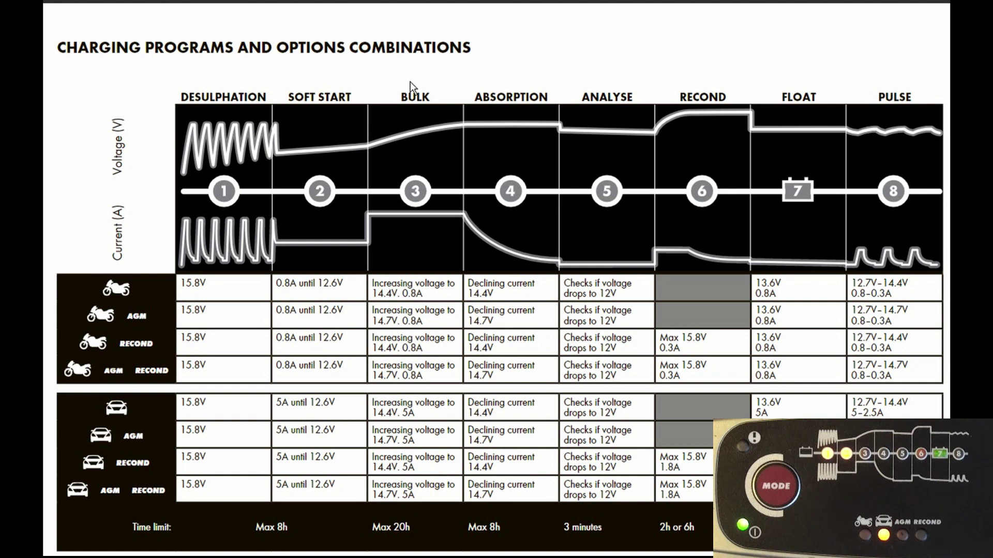
key(alt+Tab)
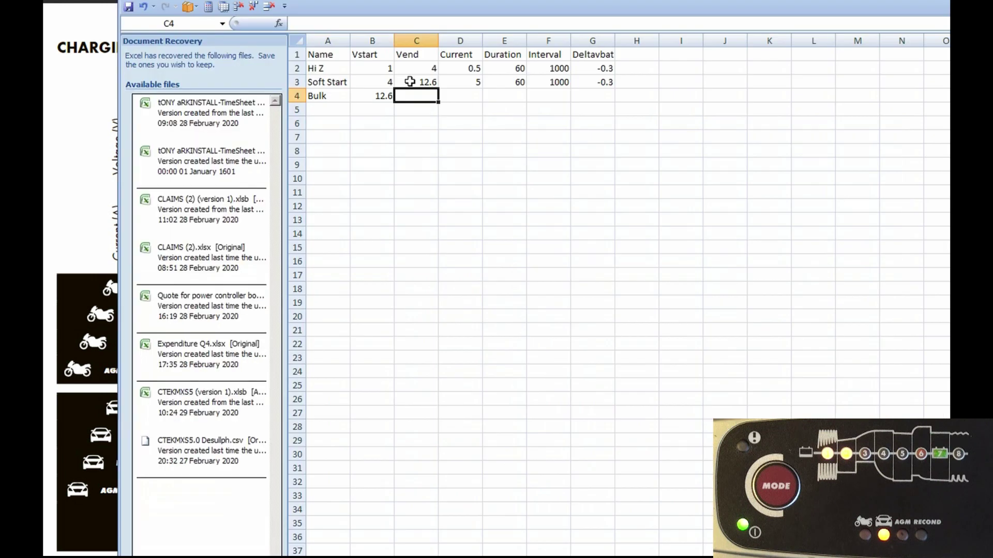
text(14.4)
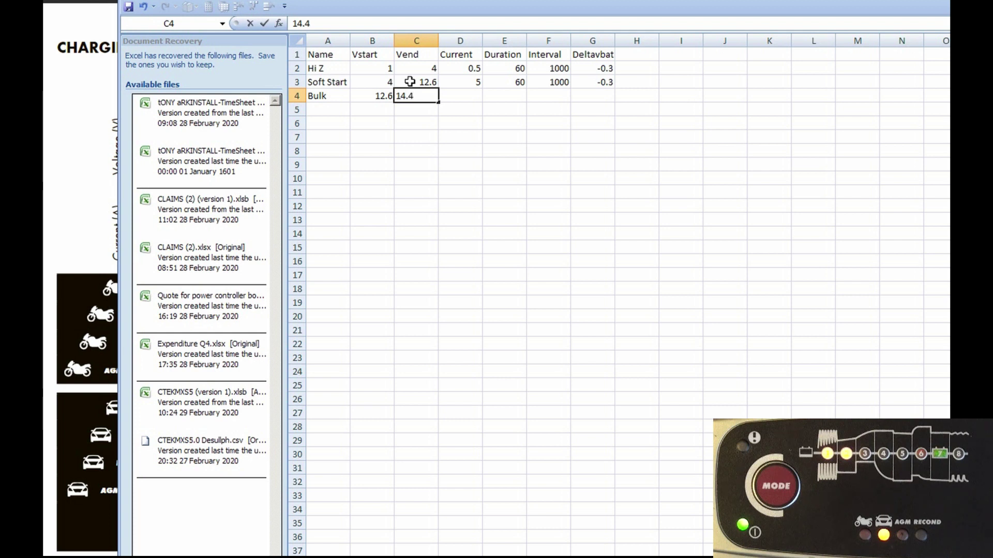
key(Tab)
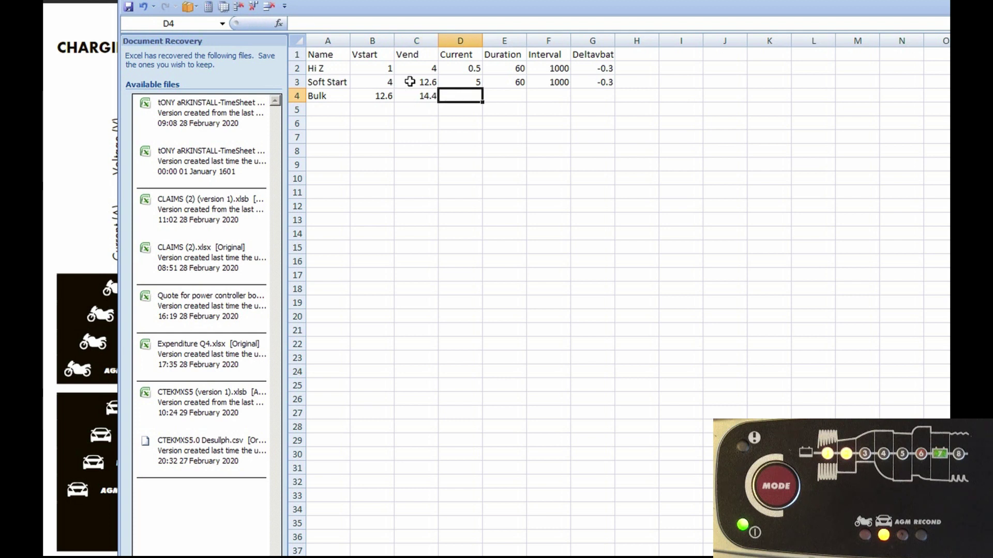
text(5)
key(Tab)
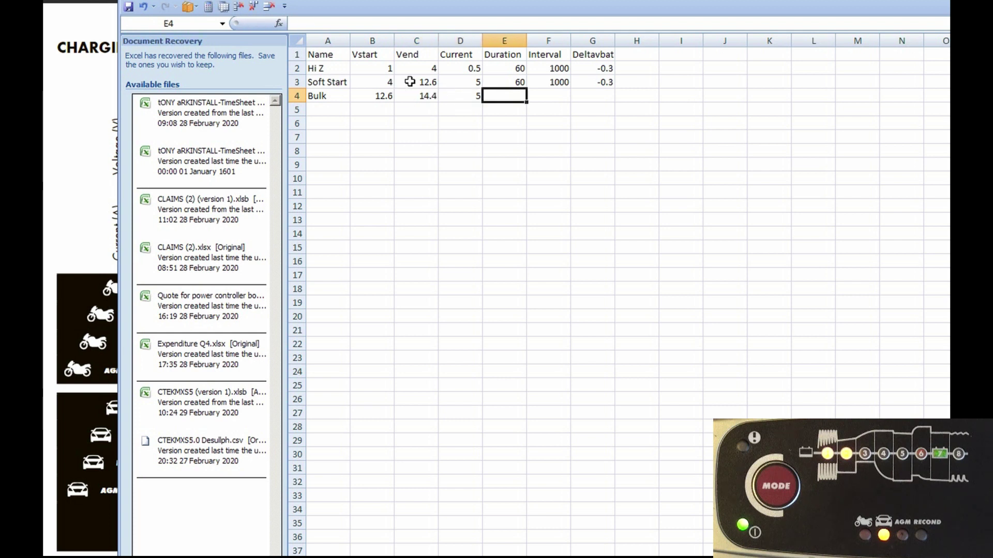
- Complete the Bulk phase with a Duration of 60, an Interval of 1000 and a Deltavbat of -0.3
text(60)
key(Tab)
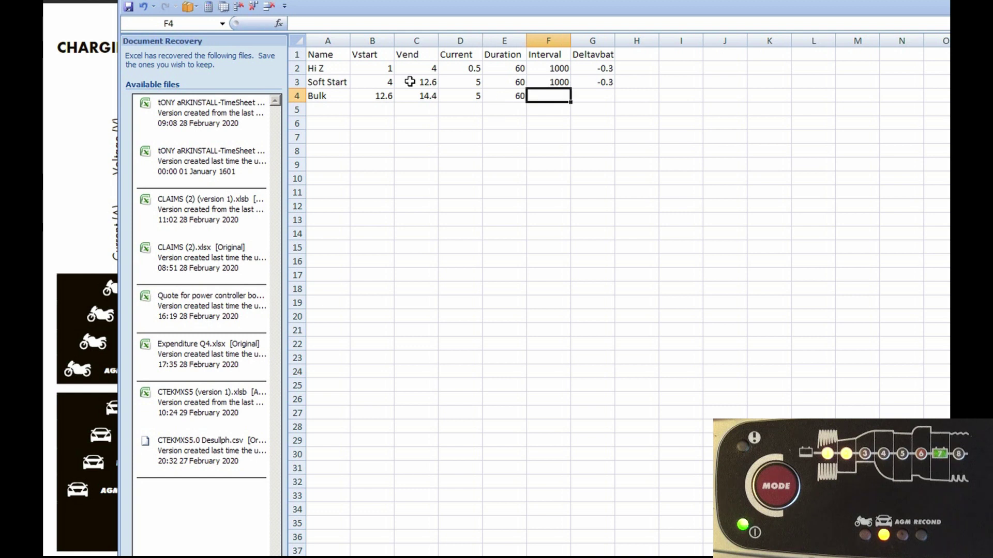
text(1000)
key(Tab)
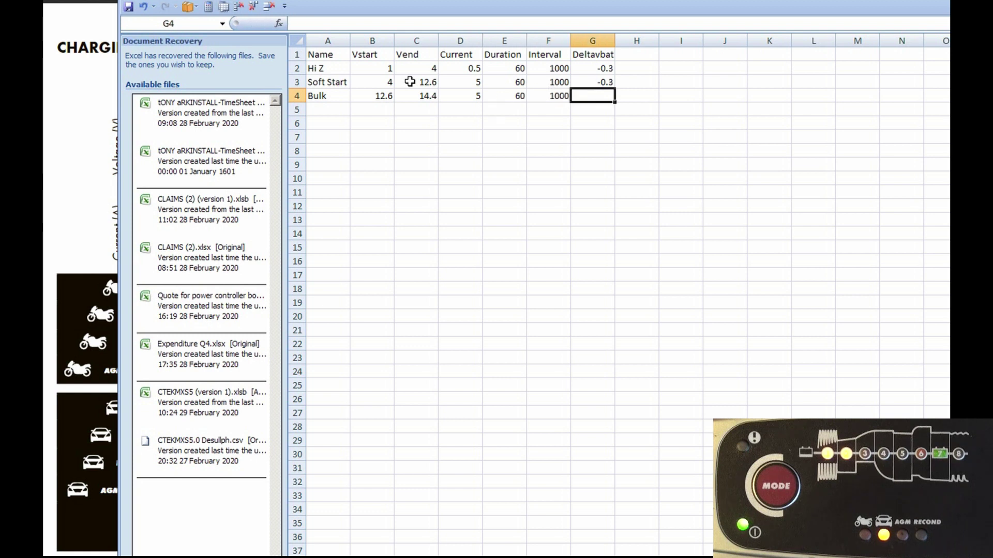
text(-0.3)
key(Return)
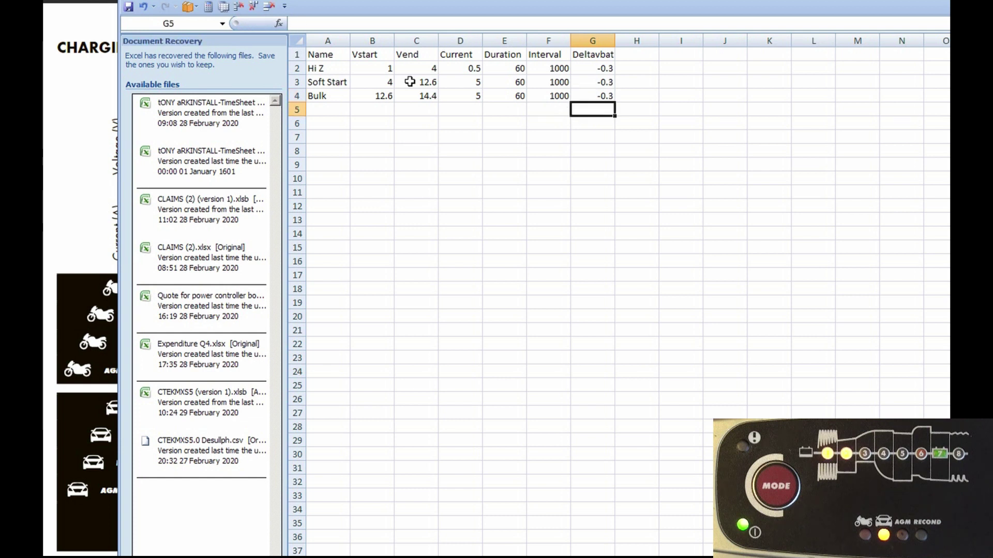
- Review the stages following bulk in the manual's table and add a phase named Analyse in row 5
key(Left)
key(Left)
key(Left)
key(Left)
key(Left)
key(Left)
key(alt+Tab)
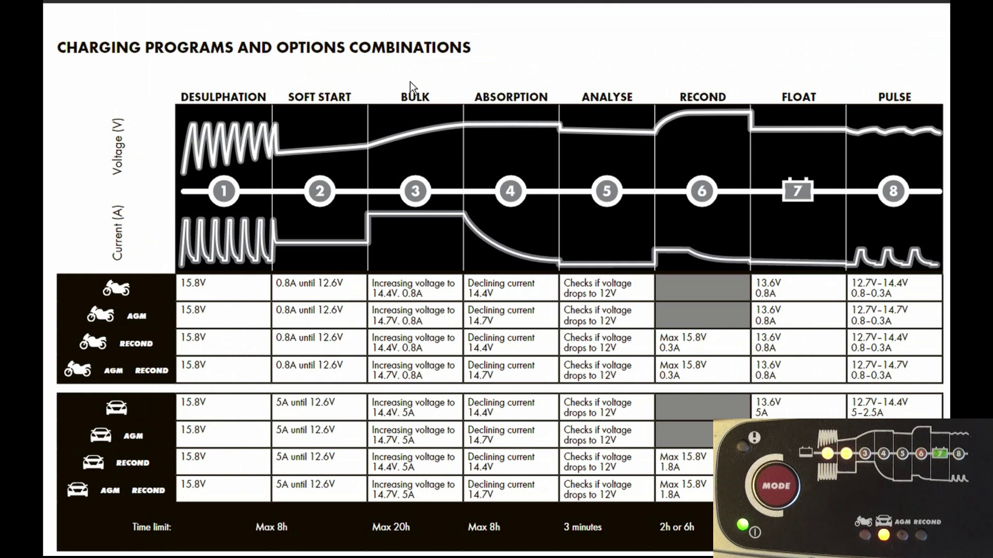
key(alt+Tab)
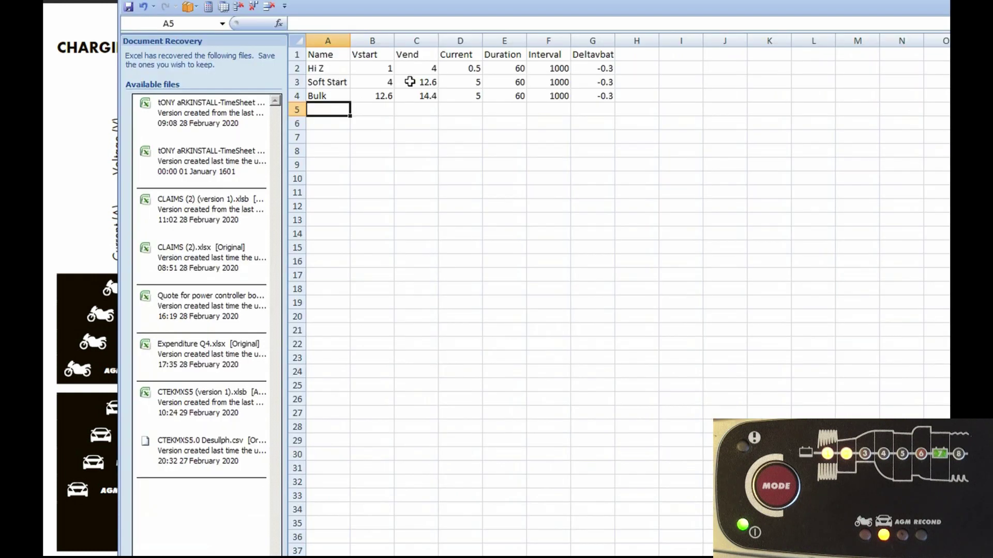
key(alt+Tab)
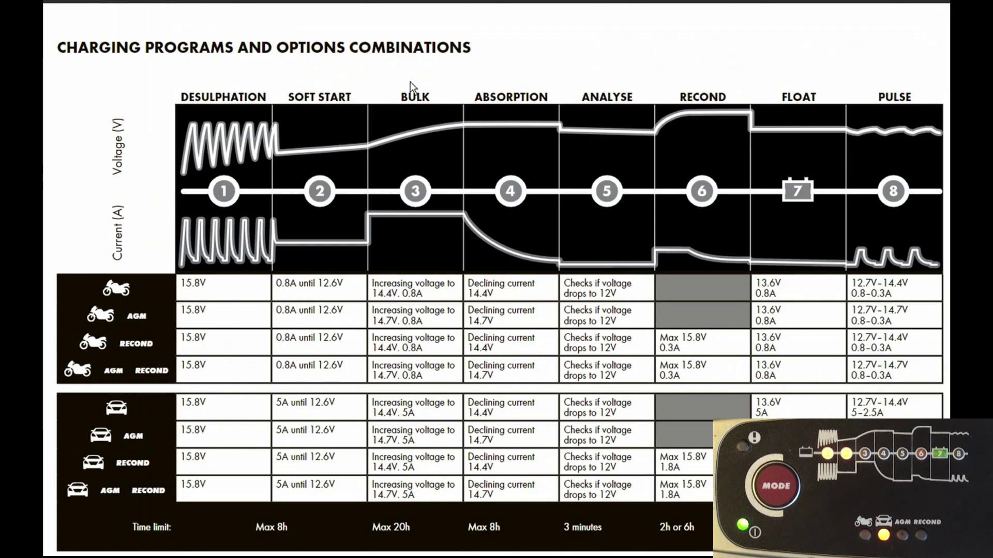
key(alt+Tab)
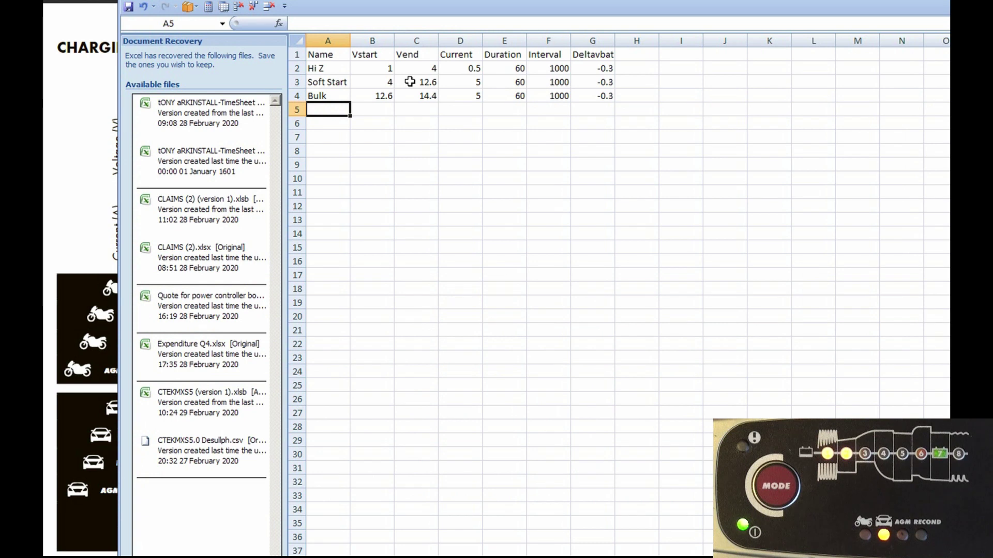
text(Analy)
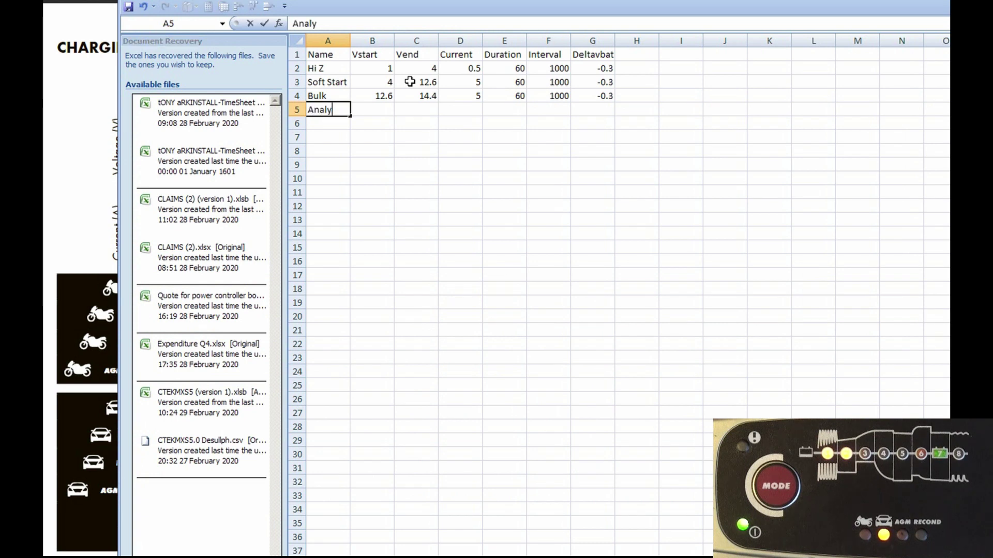
text(se)
key(Return)
- Check the analyse stage in the manual's table and set the Analyse phase's Vstart to 14.4
key(alt+Tab)
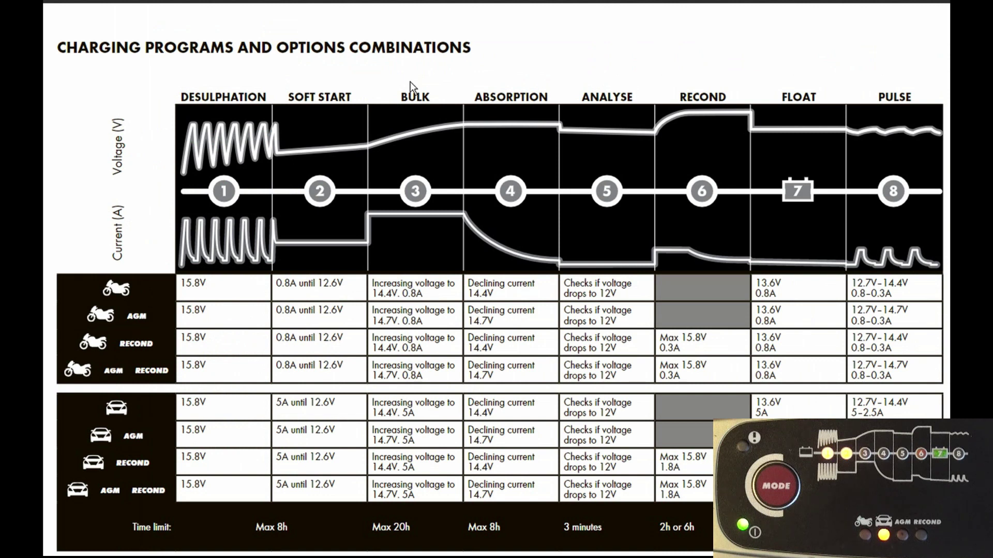
key(alt+Tab)
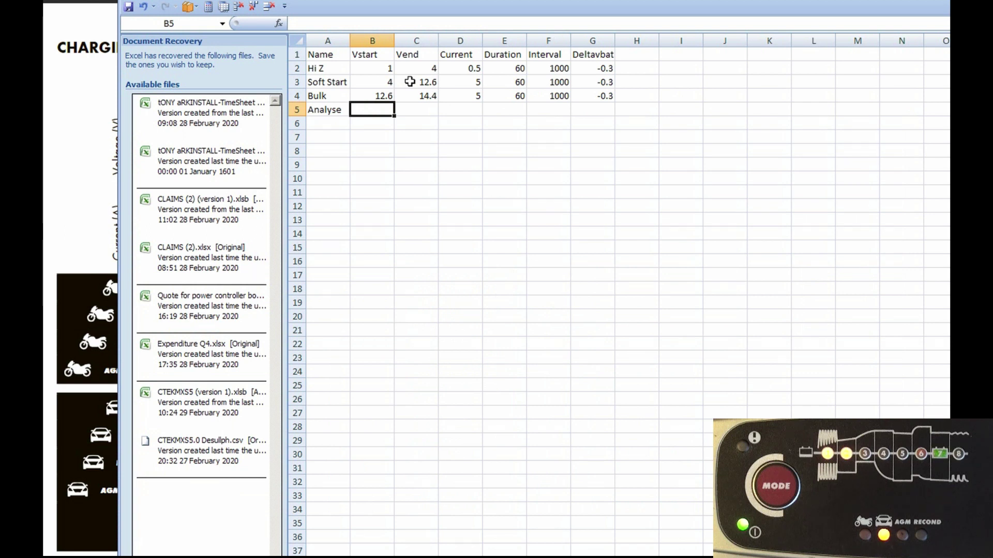
text(14.4)
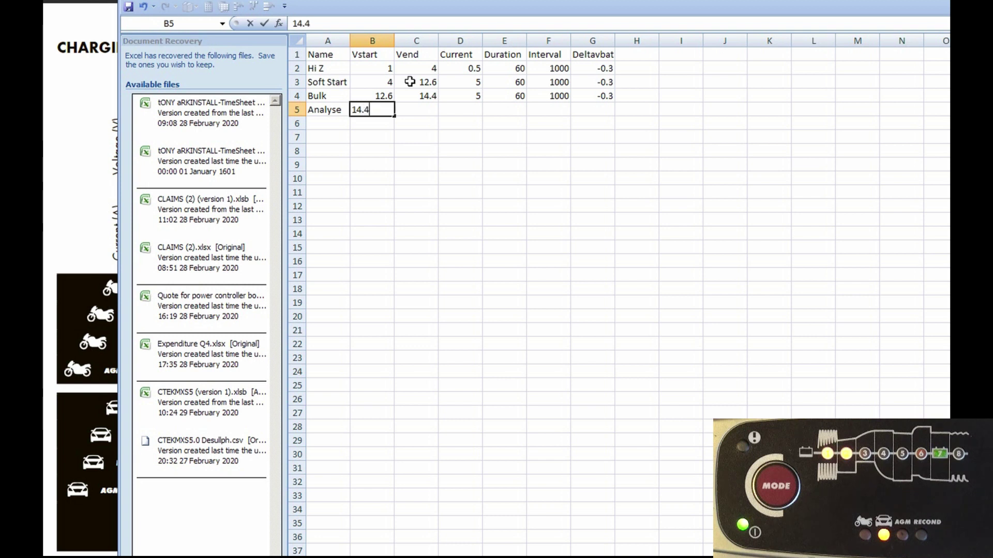
key(Tab)
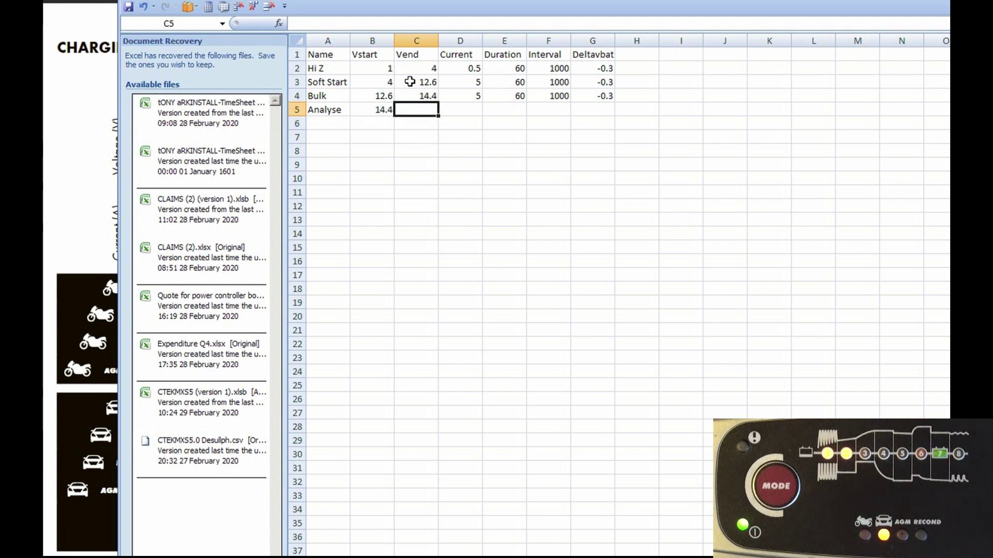
- Look up the analyse voltage threshold in the manual and set the Analyse phase's Vend to 11.9 and Current to 5
key(alt+Tab)
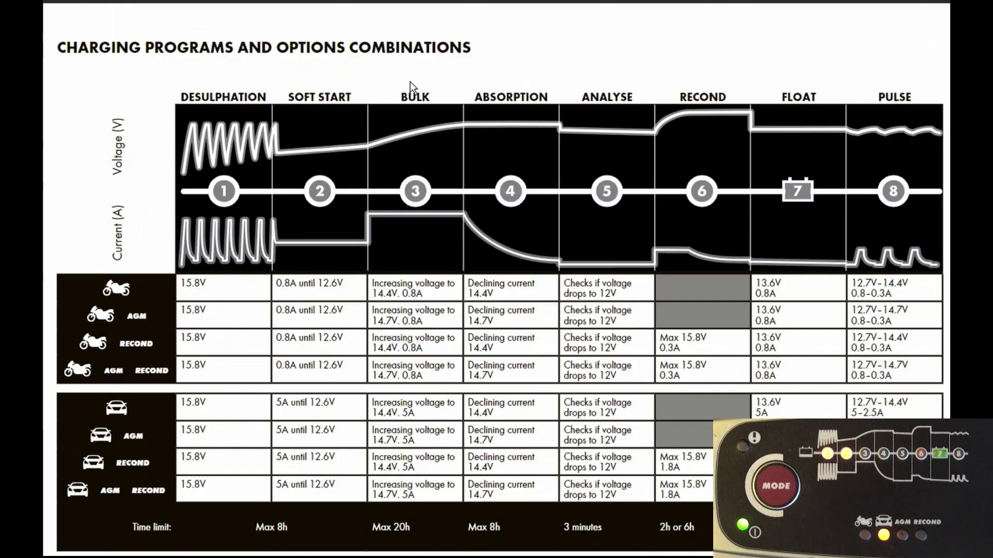
key(alt+Tab)
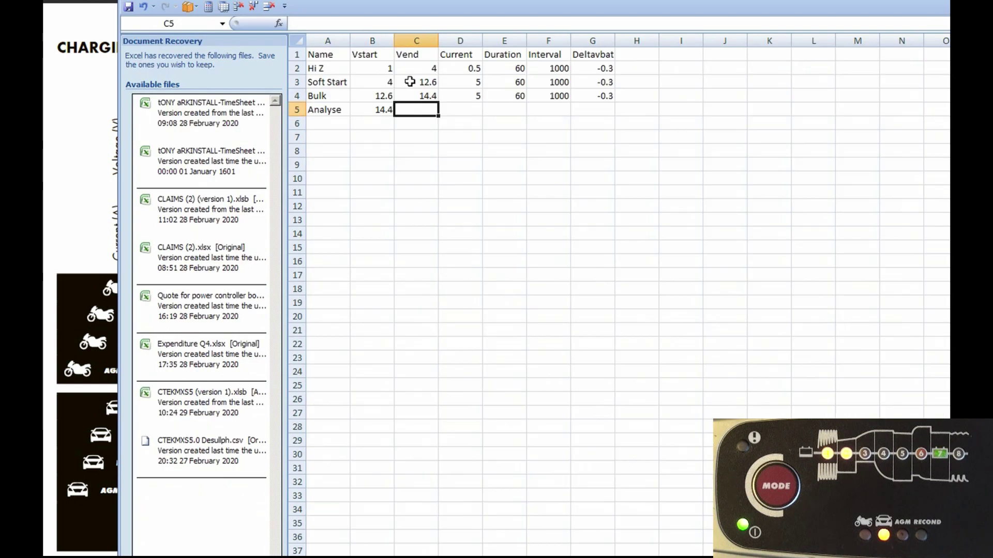
text(11.9)
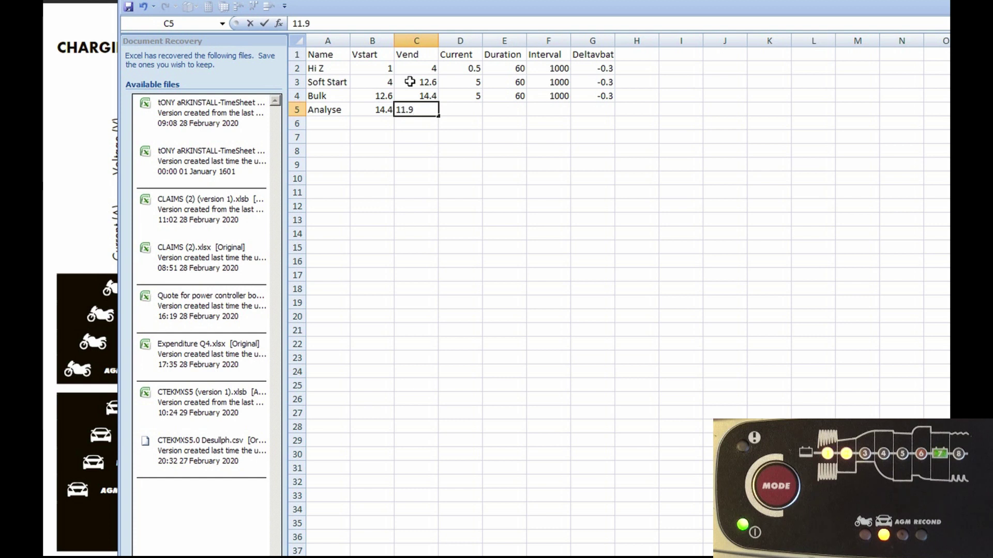
key(Tab)
text(5)
key(Tab)
- Consult the manual's charging table and set the Duration of the Hi Z, Soft Start and Bulk phases to 50
key(alt+Tab)
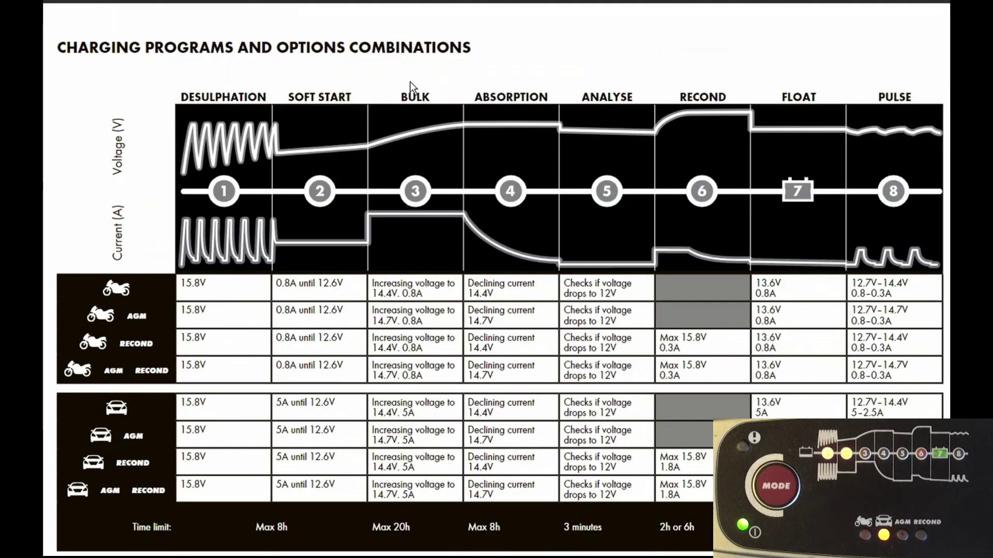
key(alt+Tab)
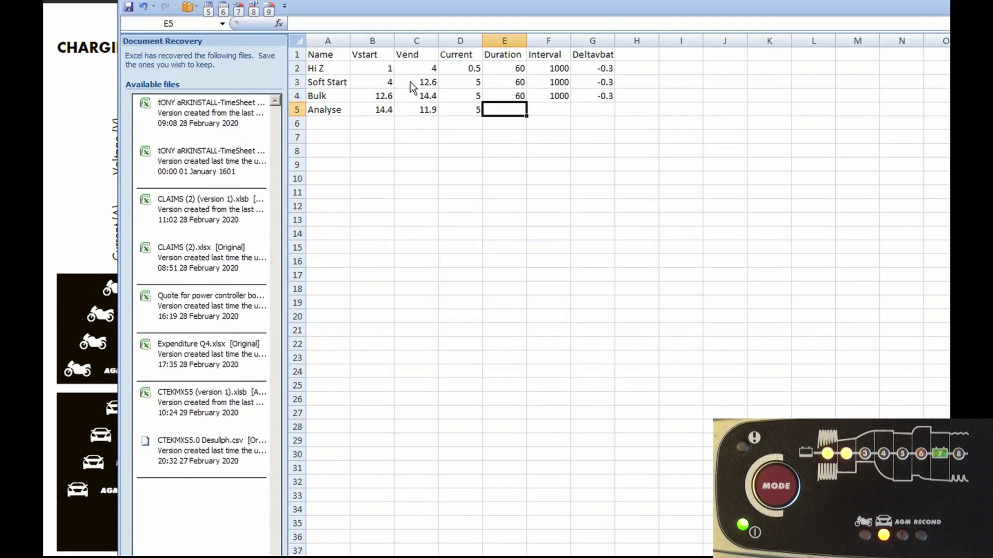
key(alt+Tab)
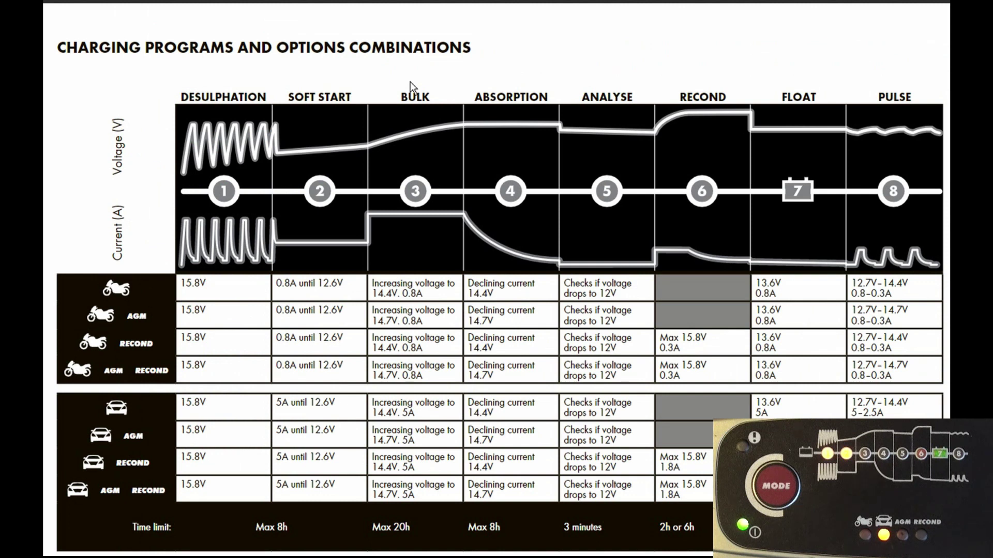
key(alt+Tab)
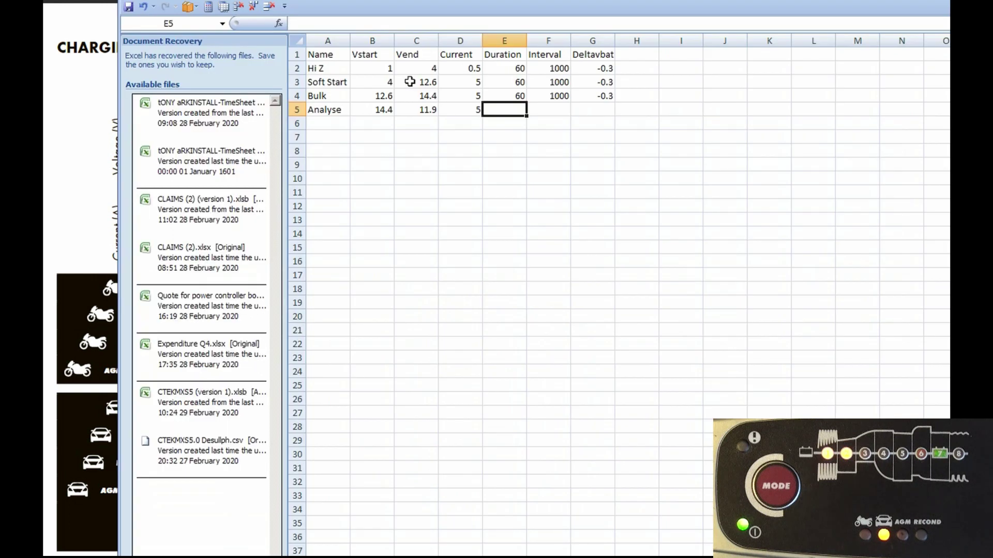
key(alt+Tab)
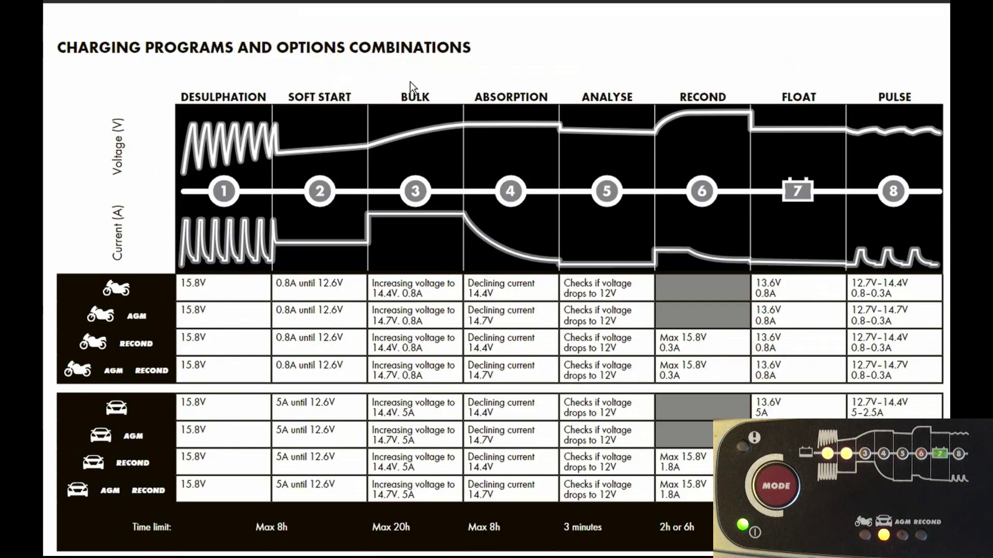
key(alt+Tab)
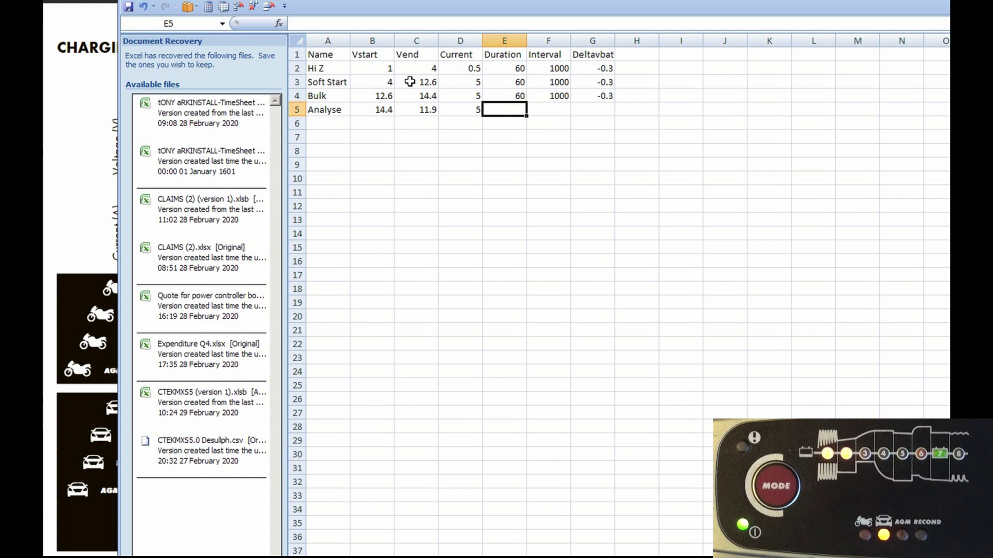
key(Up)
key(Up)
key(Up)
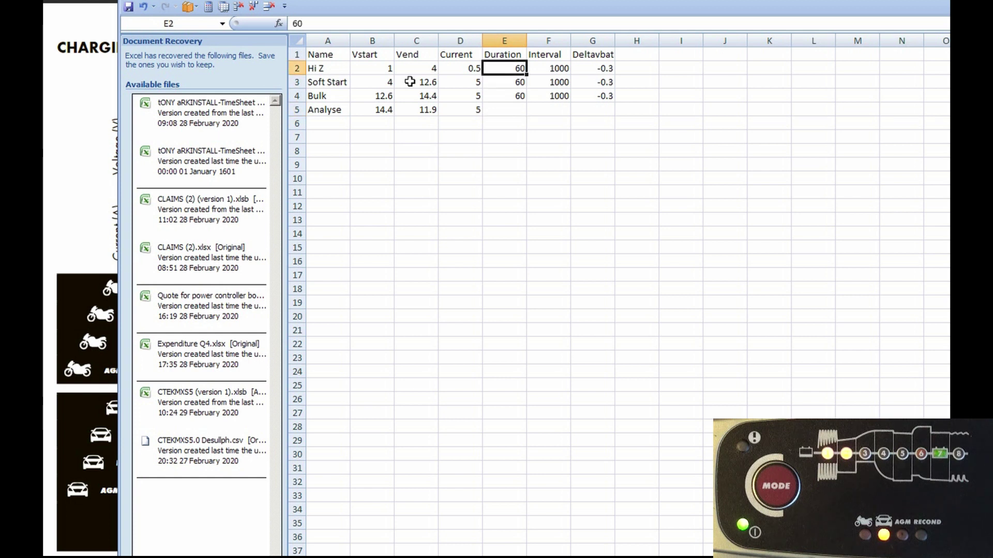
text(50)
key(Return)
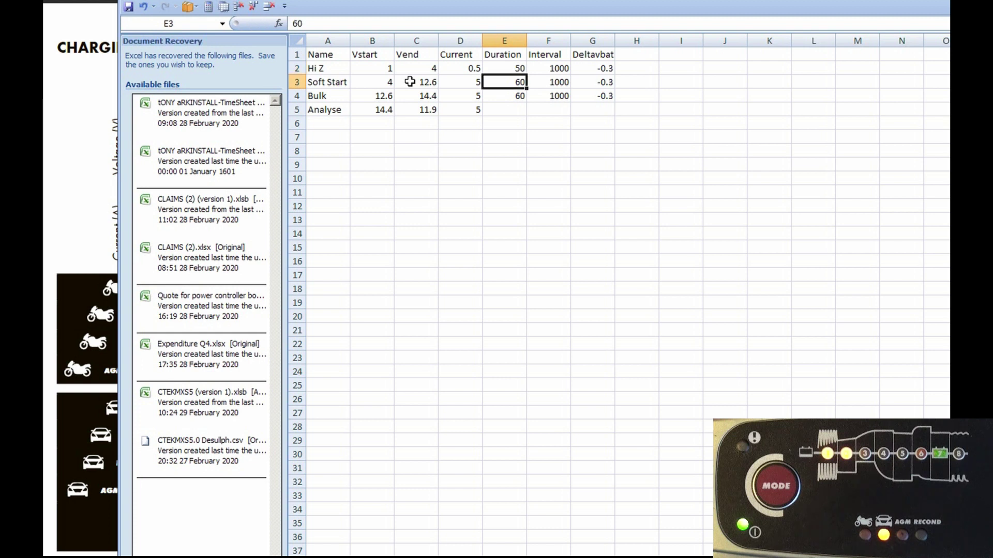
text(50)
key(Return)
text(50)
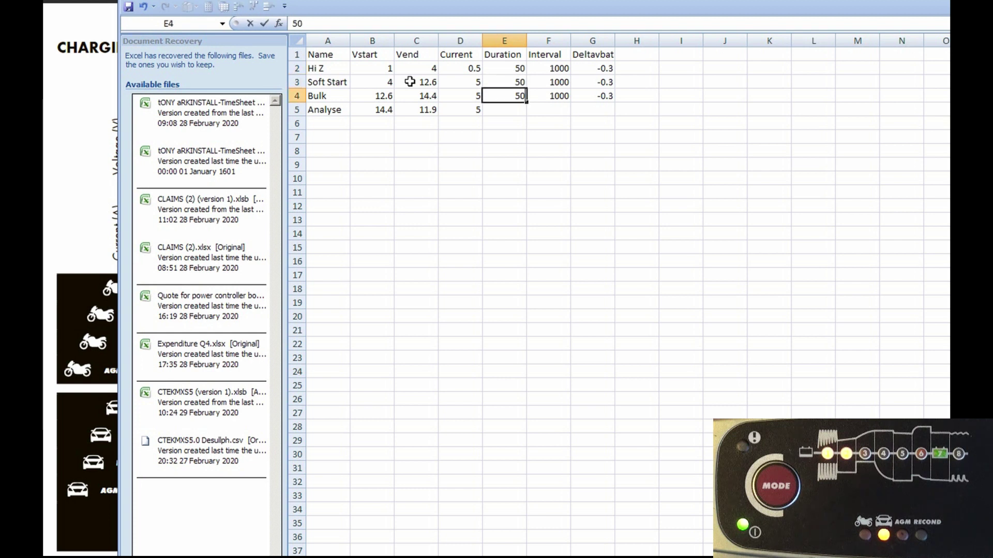
key(Return)
- Recheck the manual's table and complete the Analyse phase with a Duration of 20, an Interval of 1000 and a Deltavbat of -0.3
key(alt+Tab)
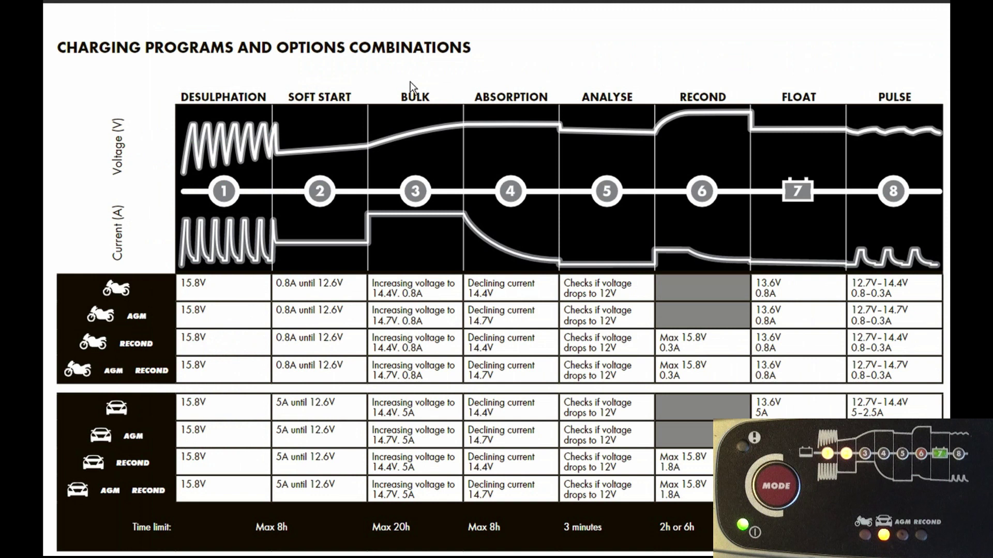
key(alt+Tab)
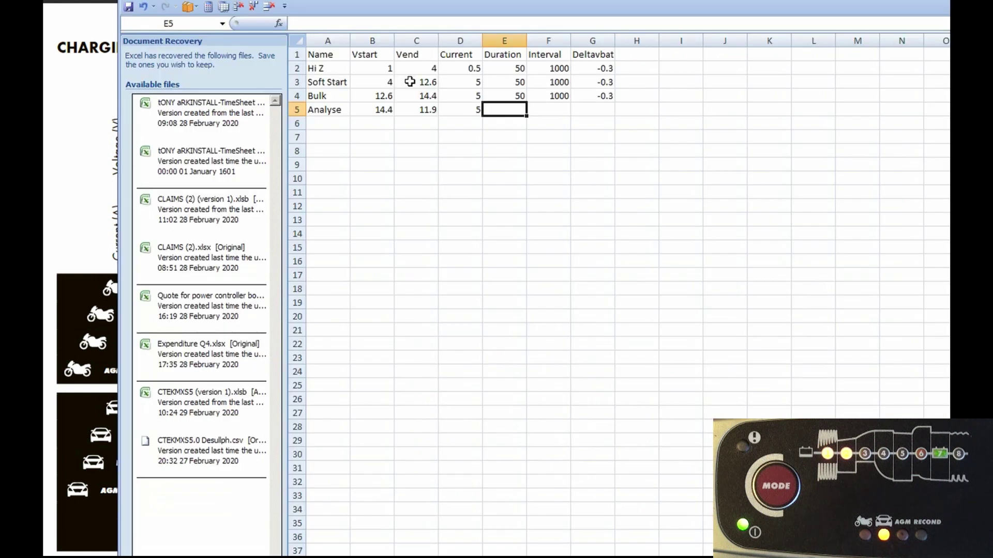
key(alt+Tab)
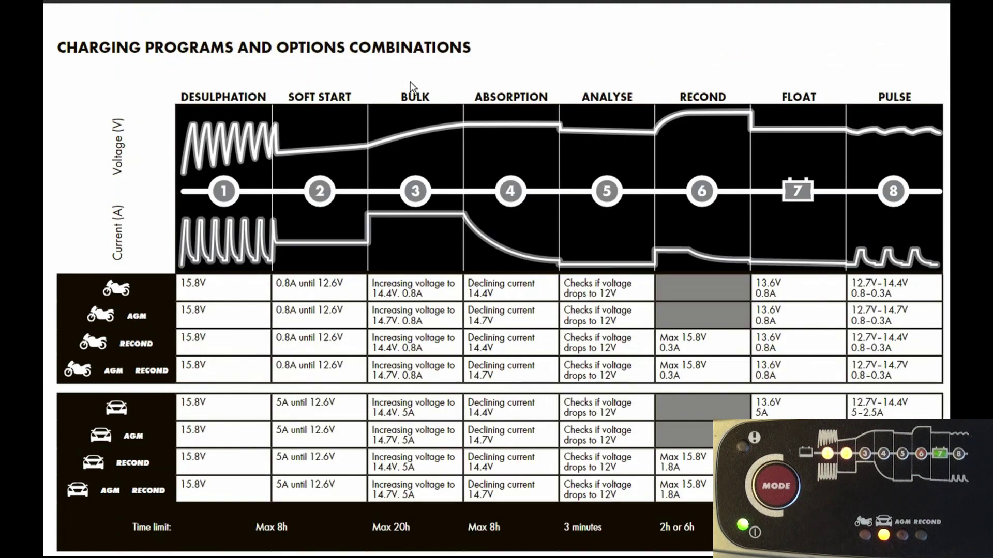
key(alt+Tab)
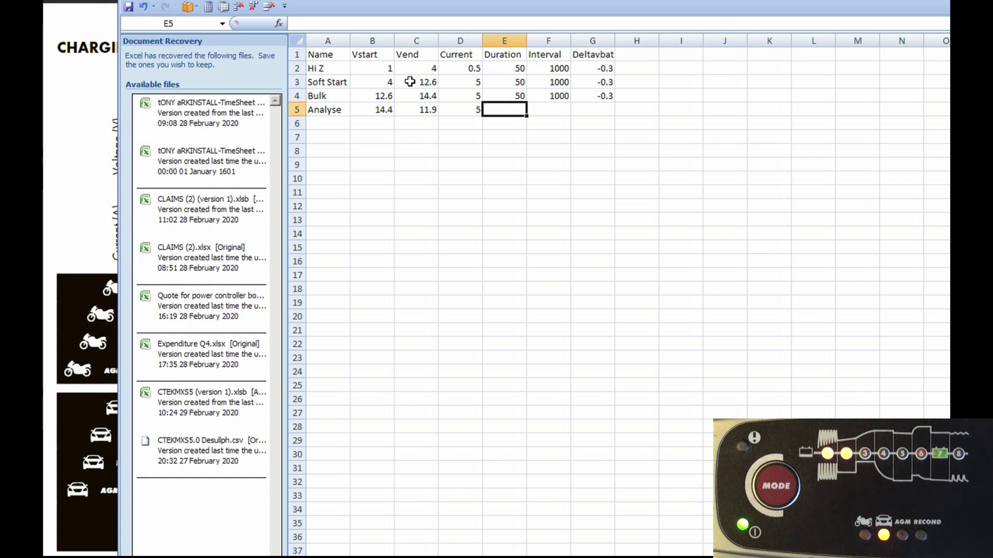
text(20)
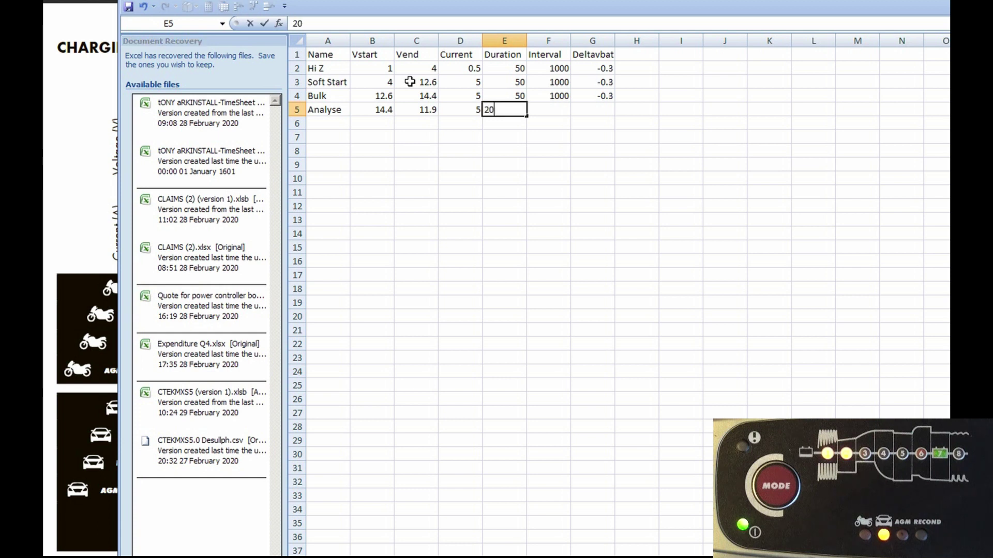
key(Tab)
text(1000)
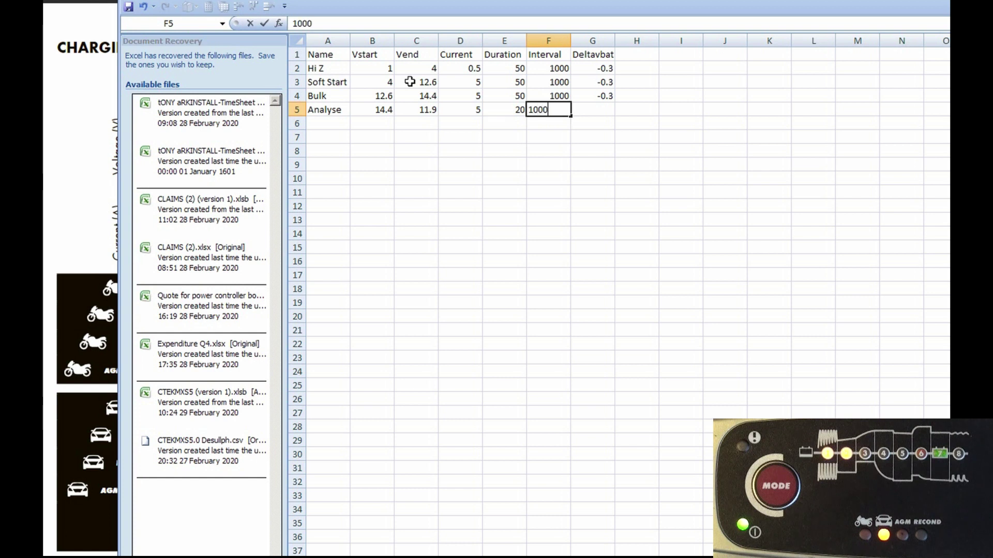
key(Tab)
text(-)
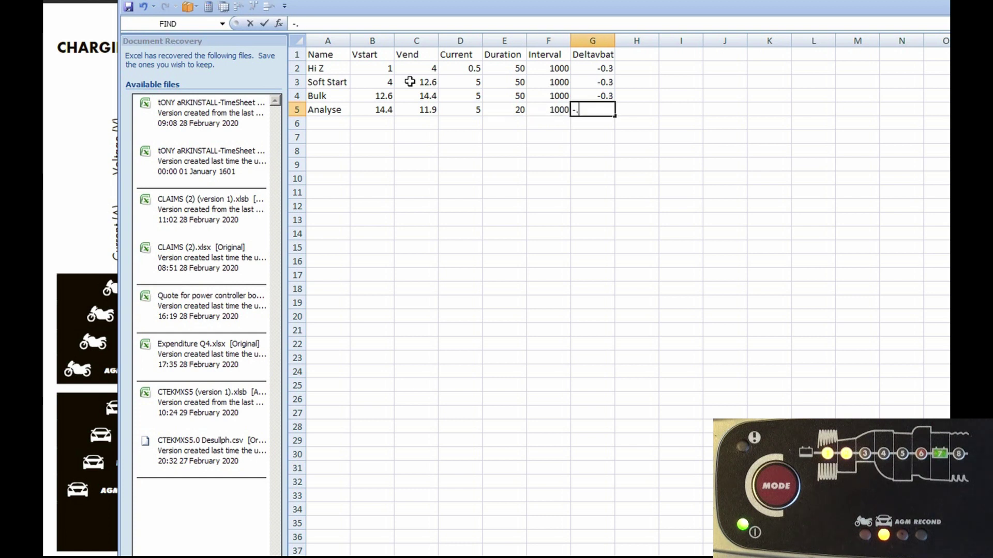
text(.3)
key(Return)
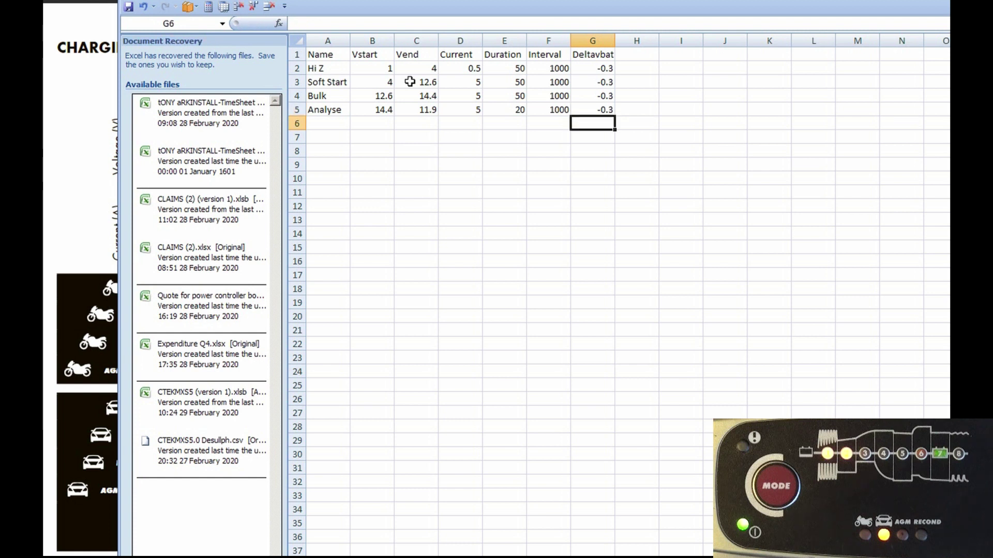
- Review the stages following analyse in the manual's table and add a phase named Float in row 6
key(Up)
key(Left)
key(Left)
key(Left)
key(Left)
key(Left)
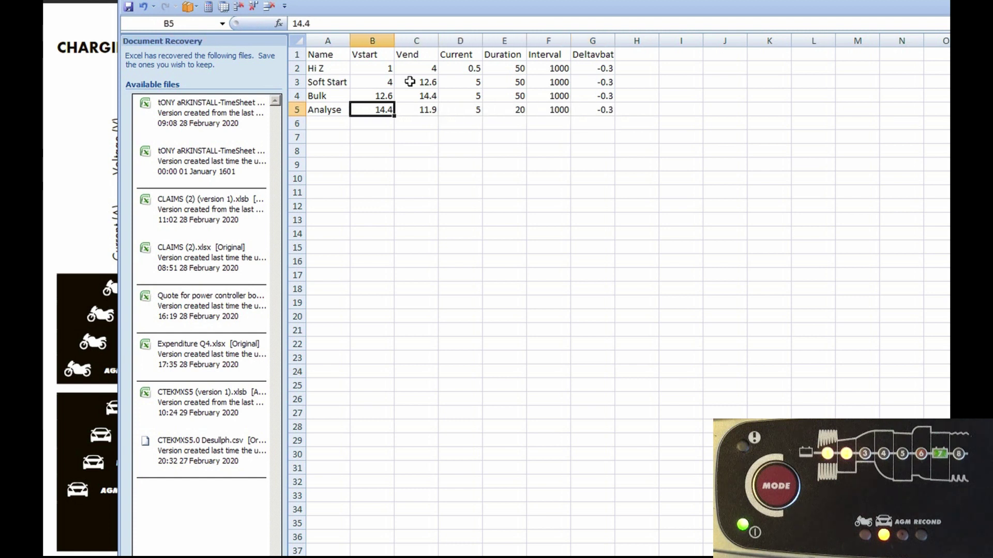
key(Left)
key(Down)
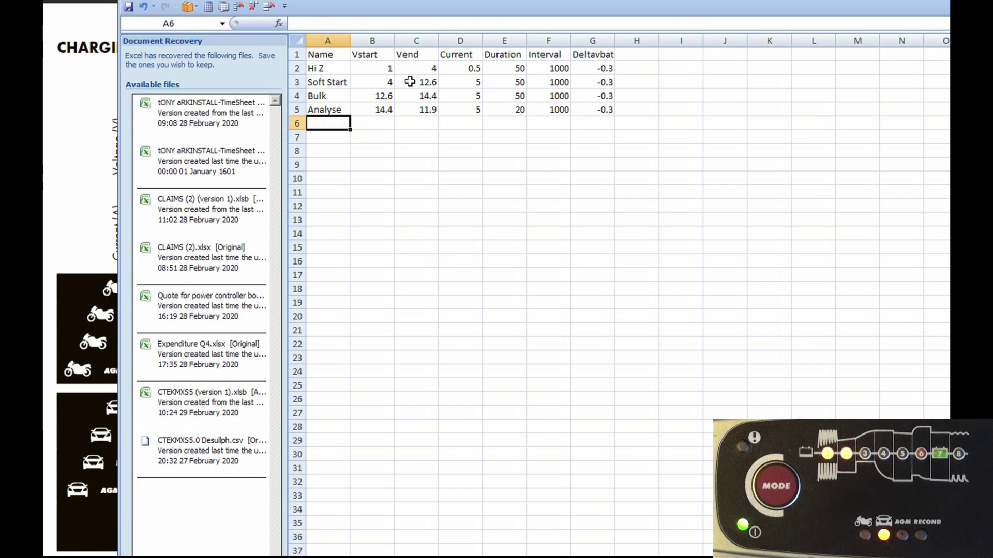
key(alt+Tab)
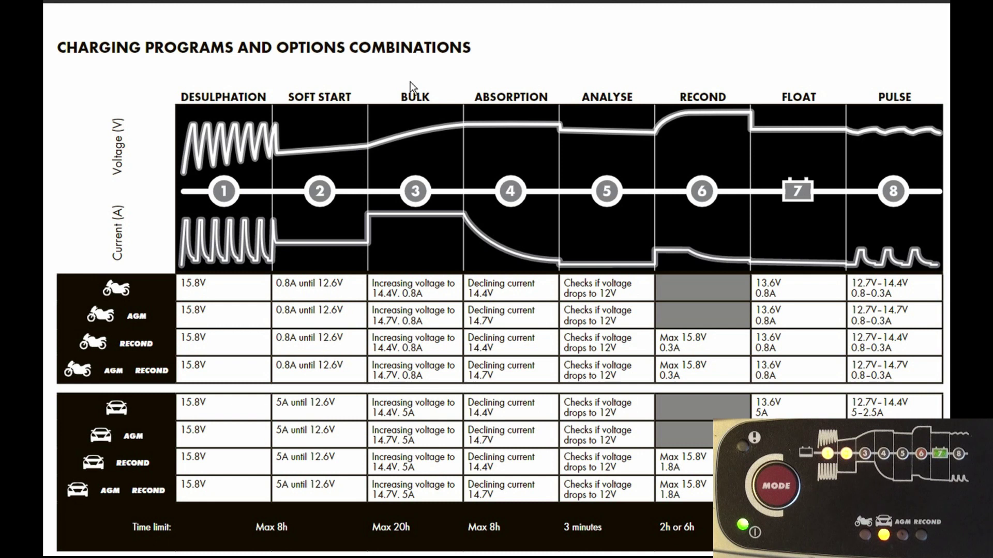
key(alt+Tab)
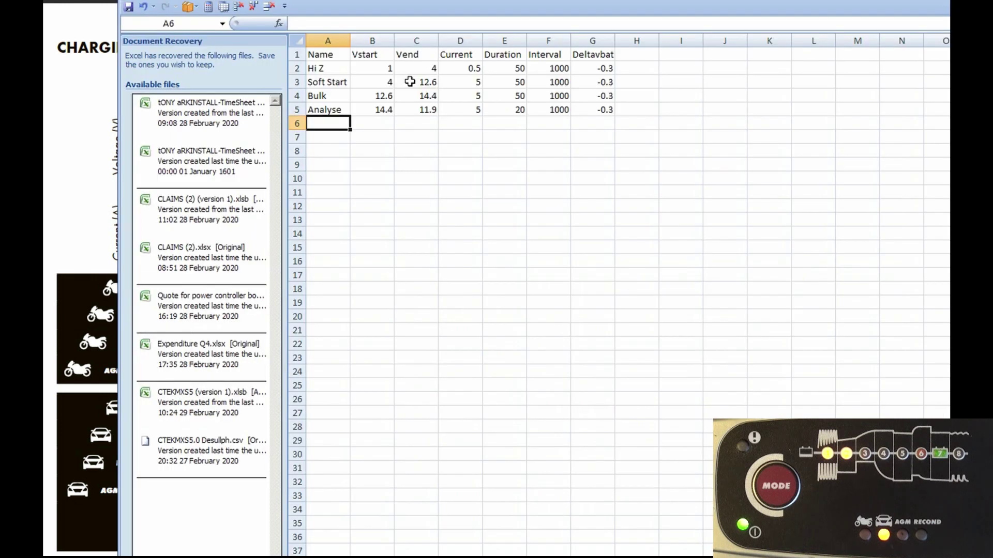
key(alt+Tab)
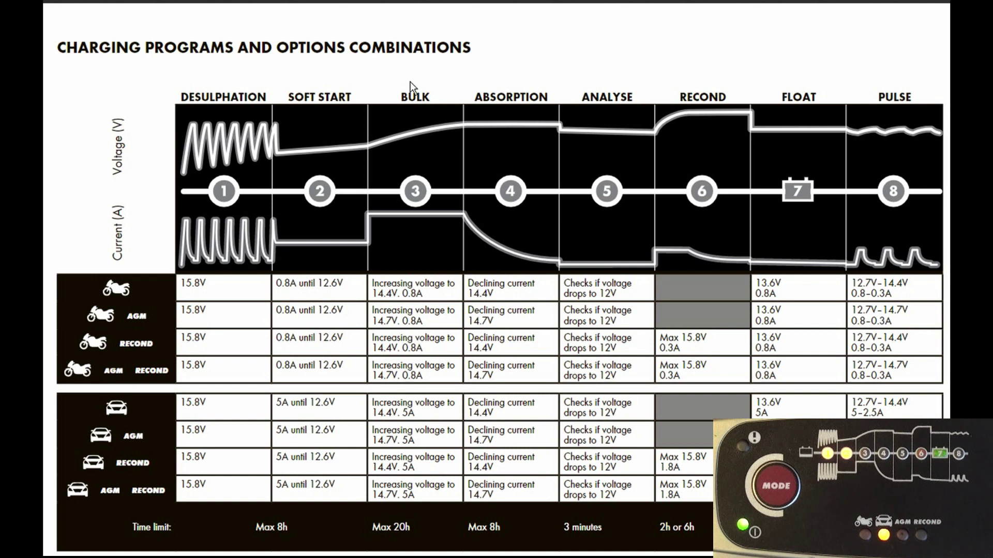
key(alt+Tab)
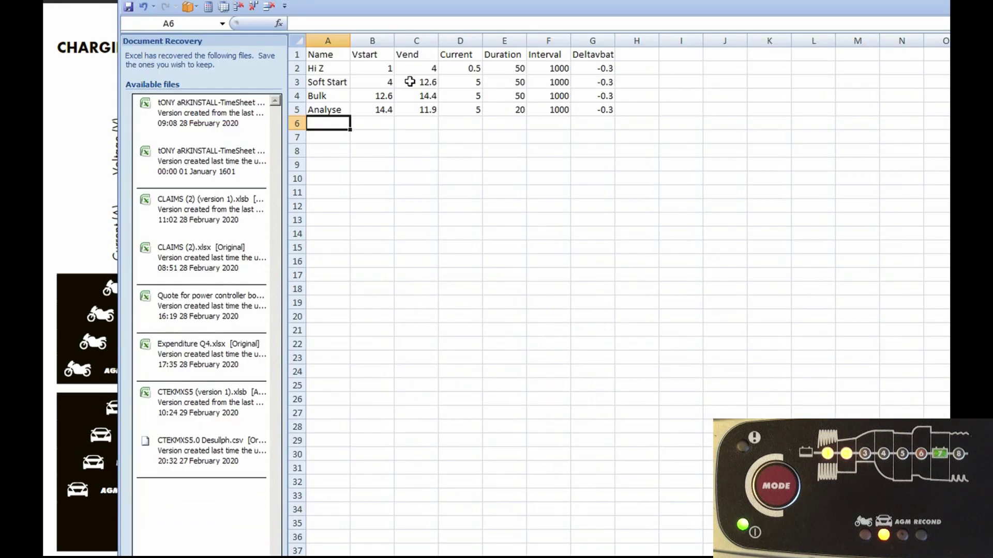
text(Float)
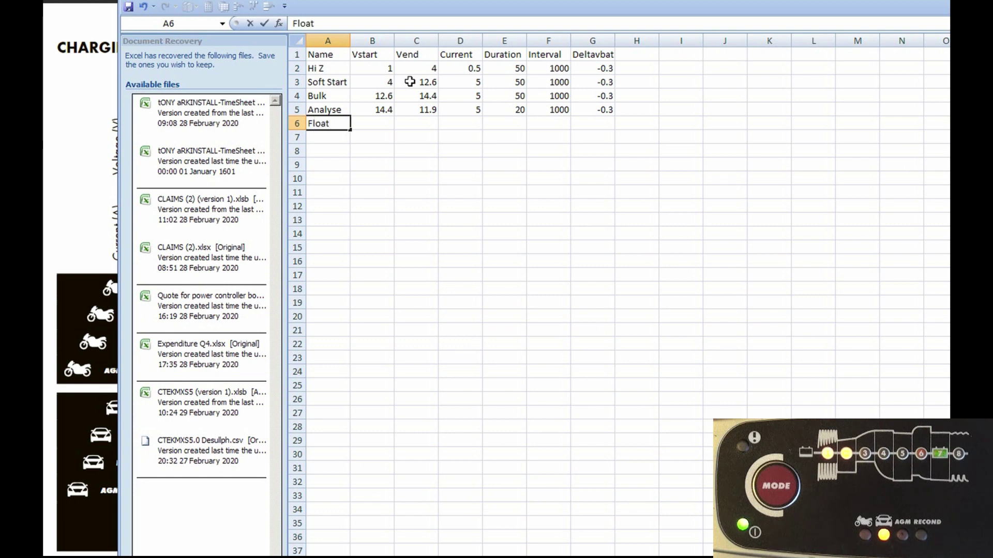
key(Tab)
- Check the float stage in the manual and set the Float phase's Vstart to 11.9
key(alt+Tab)
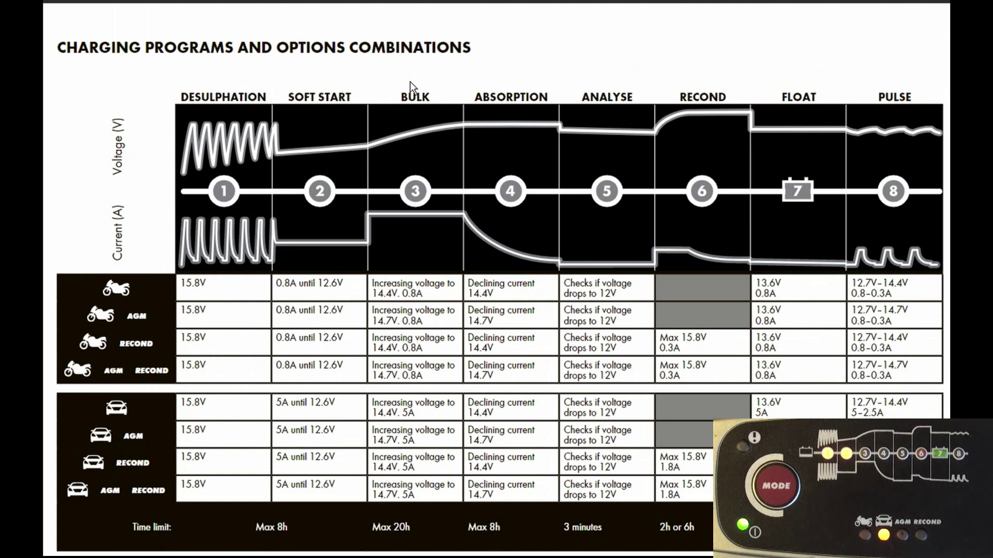
key(alt+Tab)
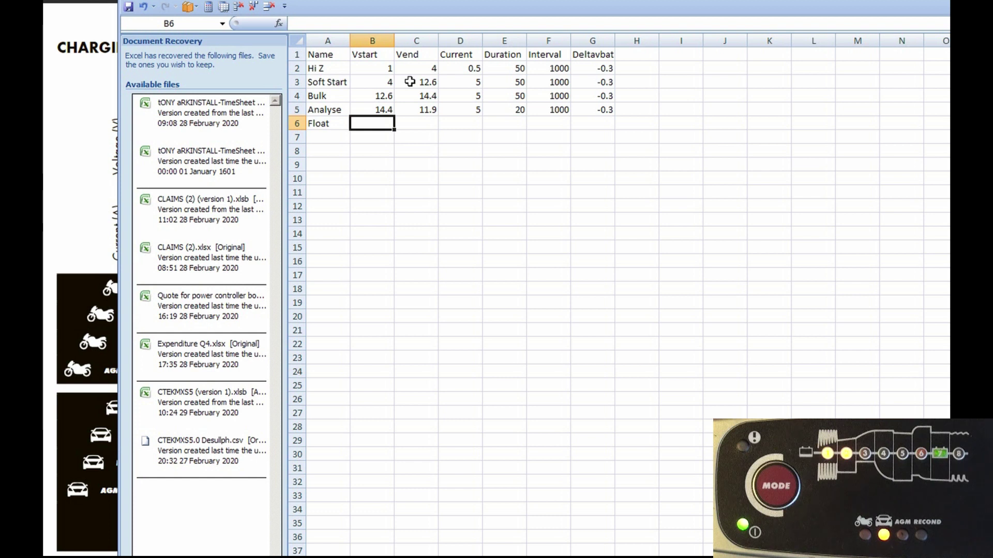
text(11.9)
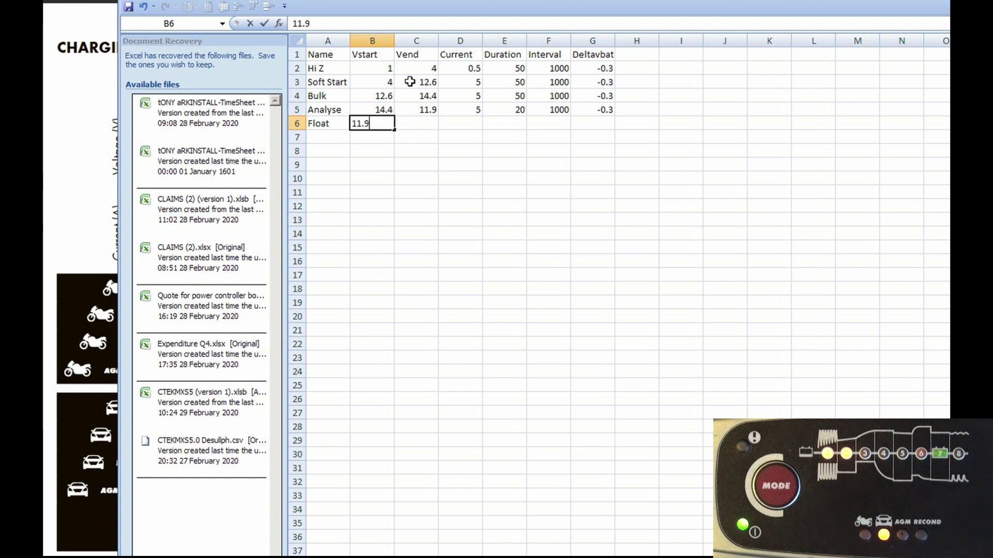
key(Tab)
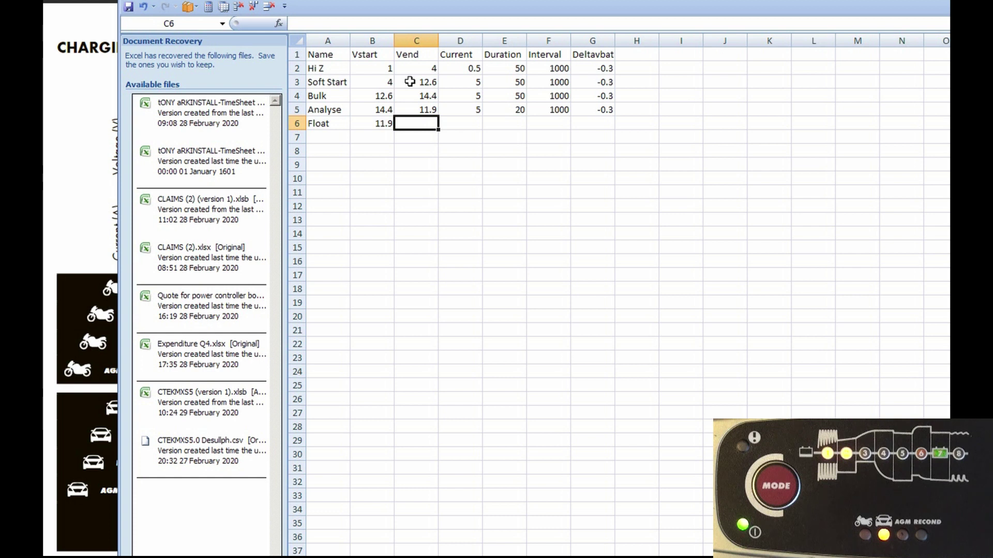
- Set the Float phase's Vend to 13.6 and its Current to 5
text(13)
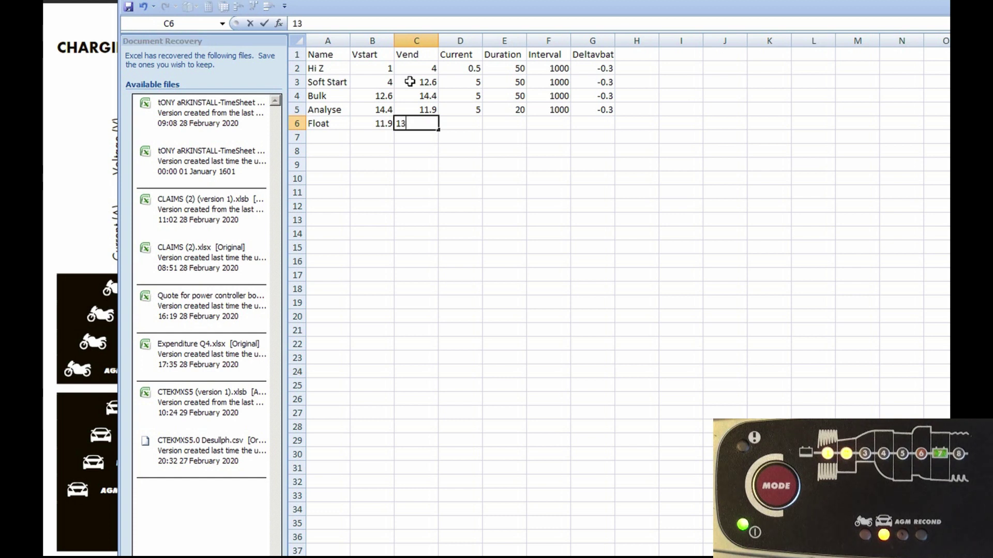
text(.6)
key(Tab)
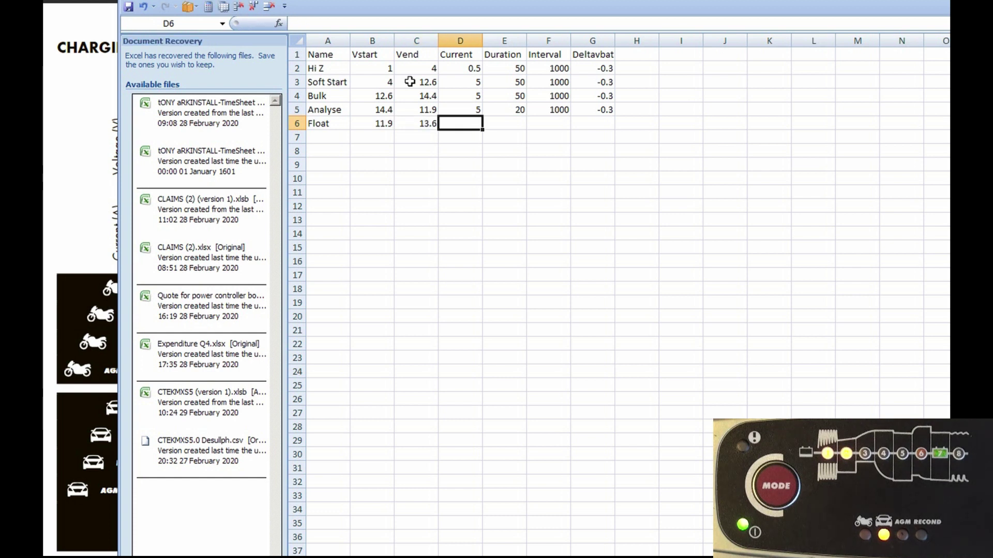
text(5)
key(Tab)
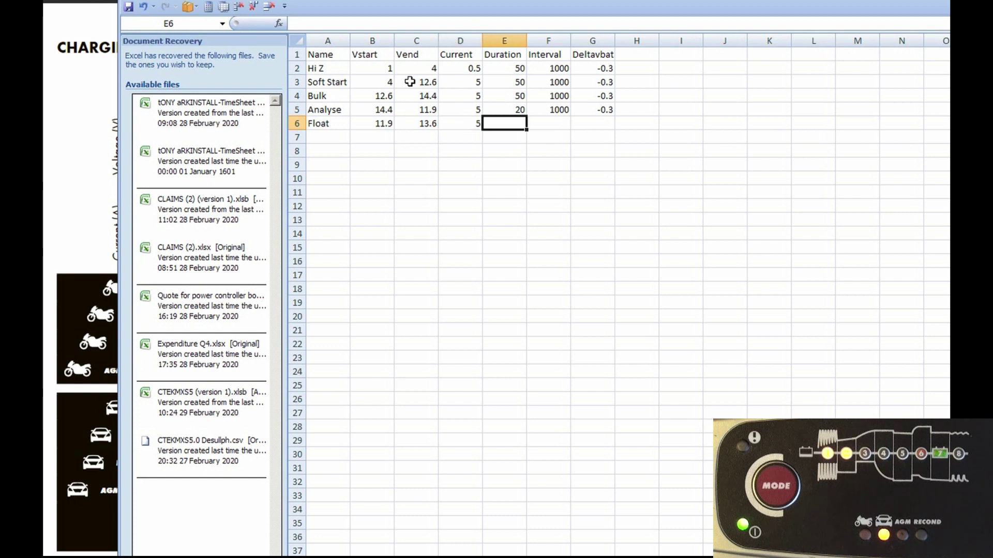
- Complete the Float phase with a Duration of 20, an Interval of 1000 and a Deltavbat of -0.3
text(20)
key(Tab)
text(2)
key(BackSpace)
text(1000)
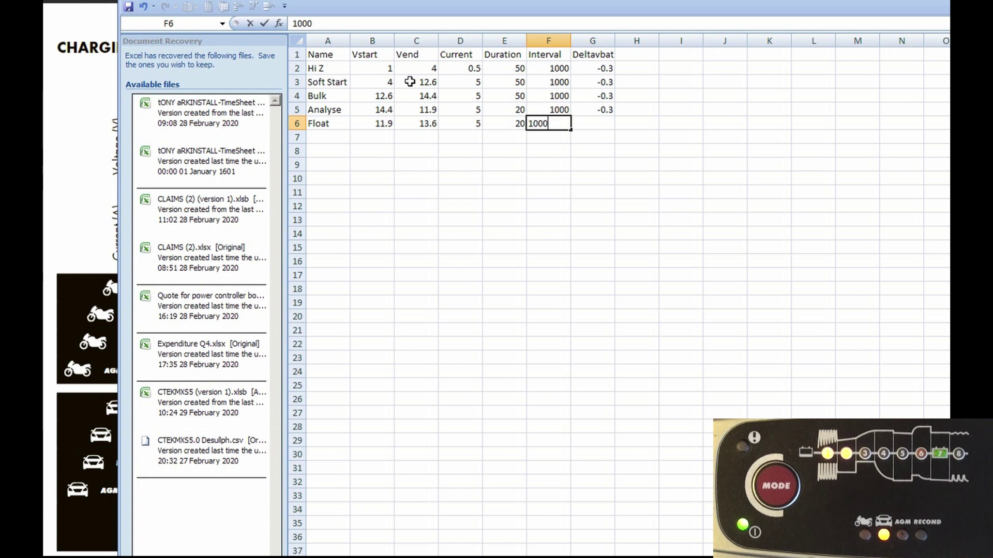
key(Tab)
text(-0.3)
key(Return)
- Return to the first cell of row 7 and check the finished phases against the manual's charging table
key(Left)
key(Left)
key(Left)
key(Left)
key(Left)
key(Left)
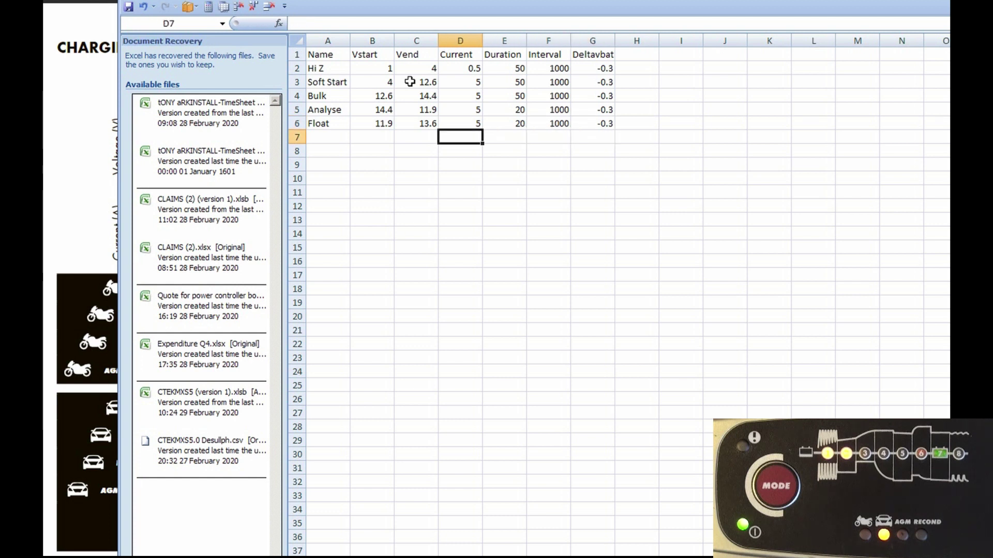
key(alt+Tab)
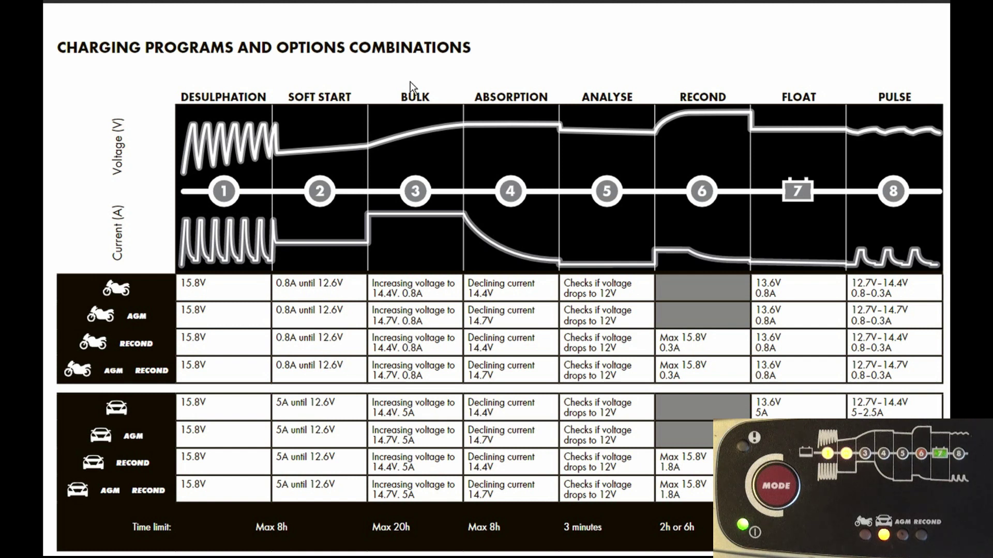
key(alt+Tab)
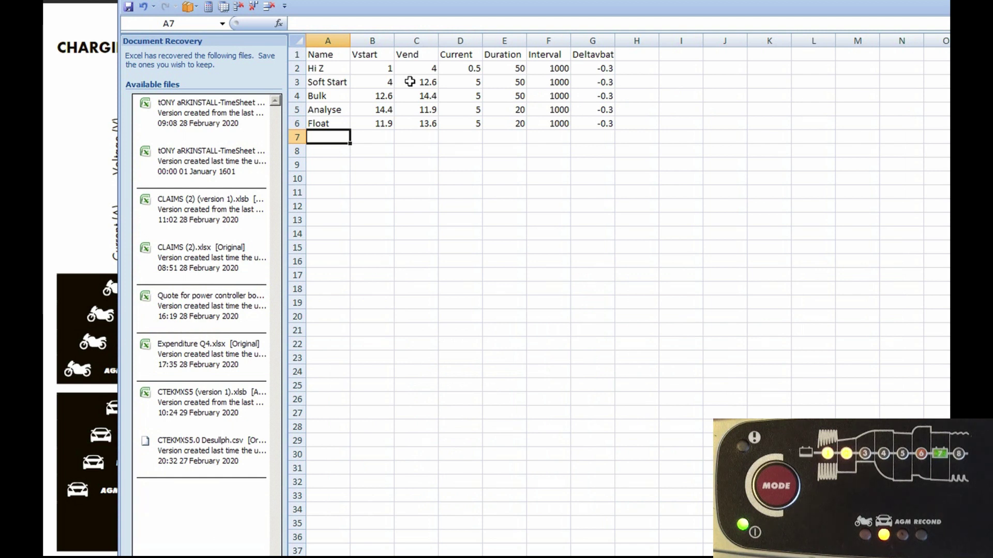
key(alt+f)
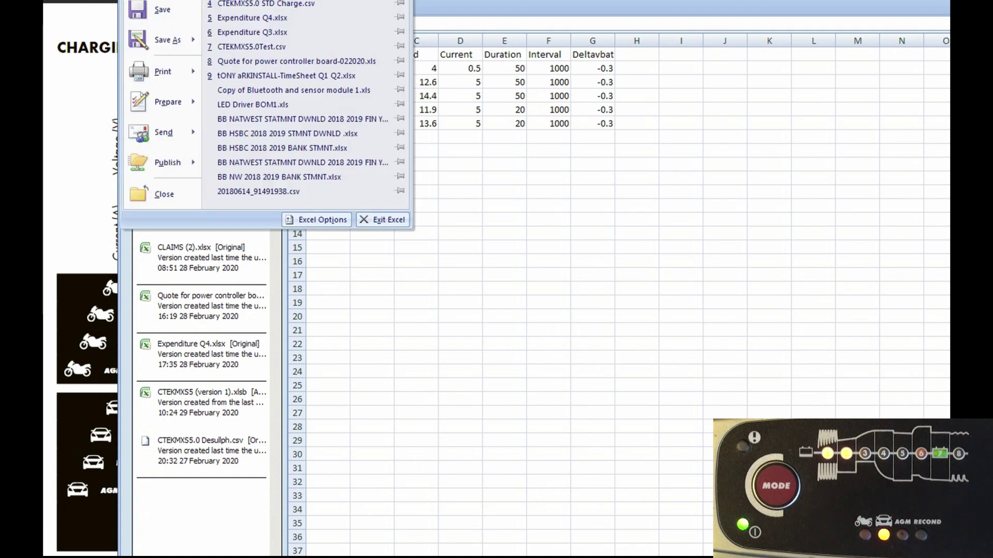
click(153, 3)
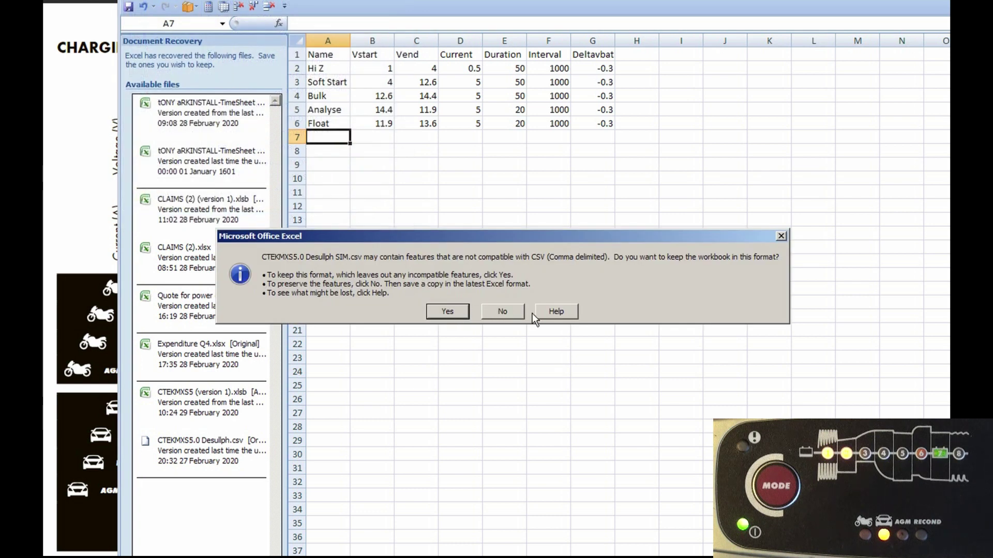
click(504, 311)
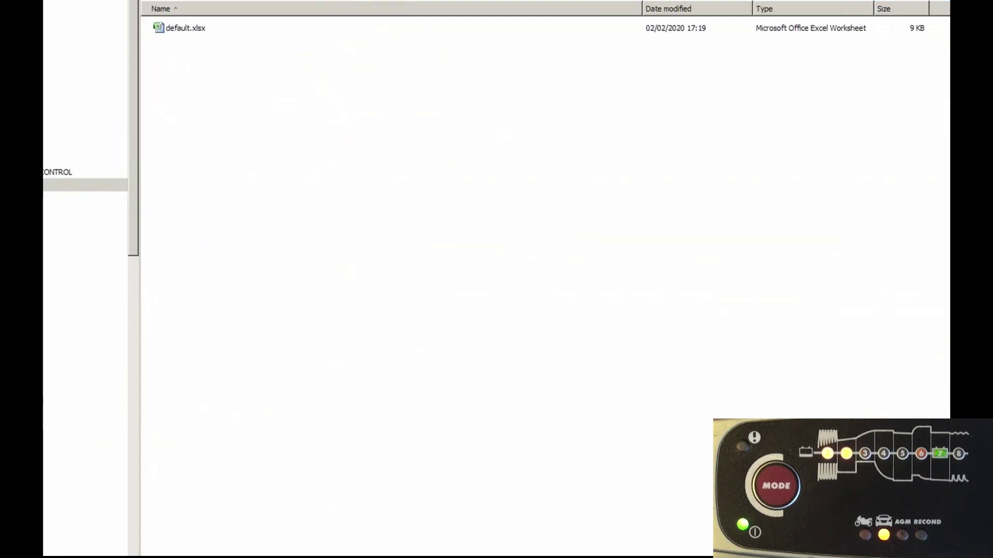
key(Escape)
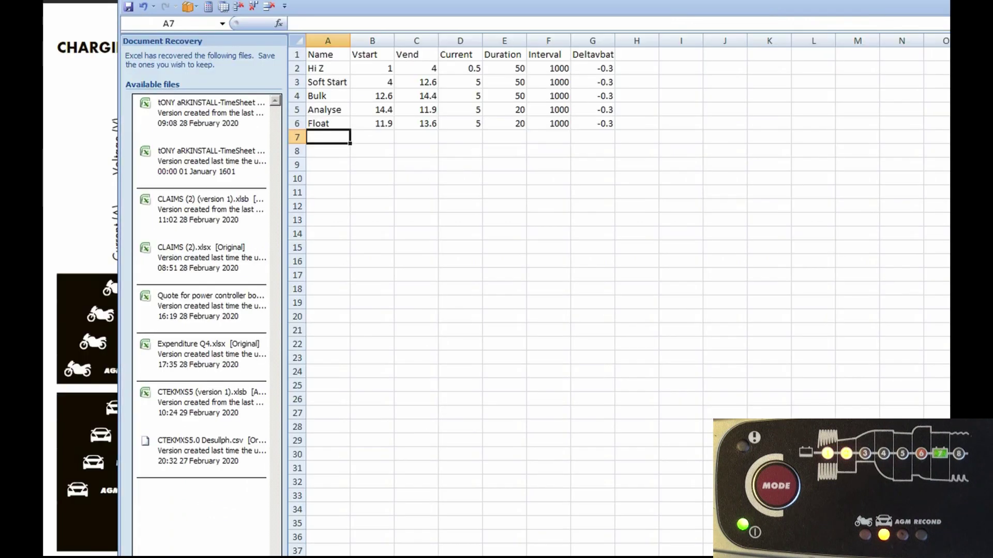
- Save the script under the new name CTEKMXS5.0 Desulph SIM CPT.csv, keeping the CSV format
key(alt+f)
click(163, 50)
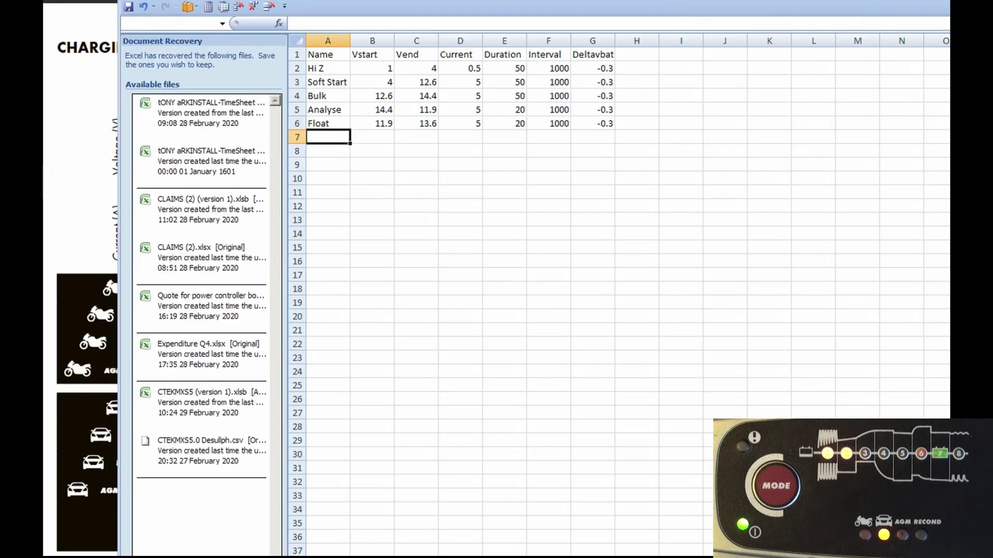
key(ctrl+s)
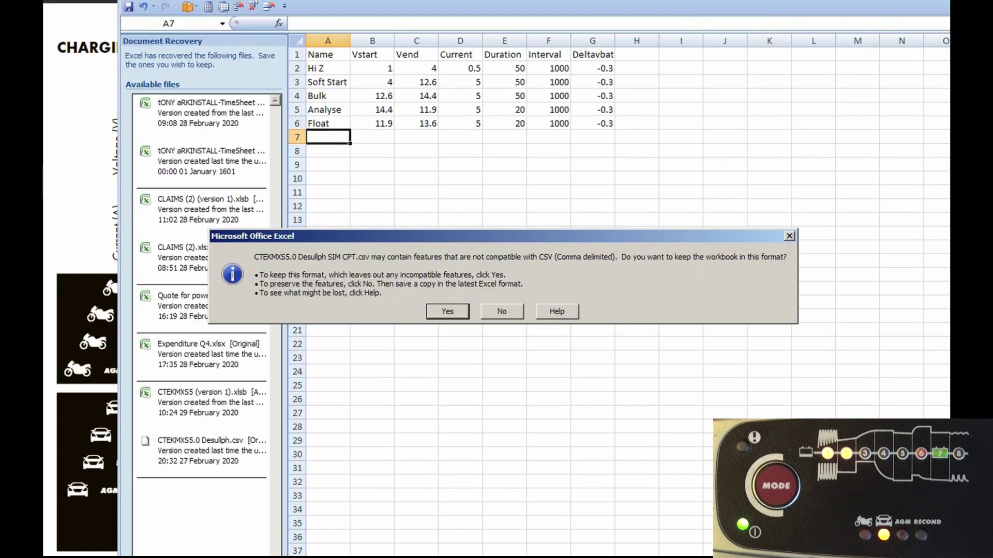
click(436, 312)
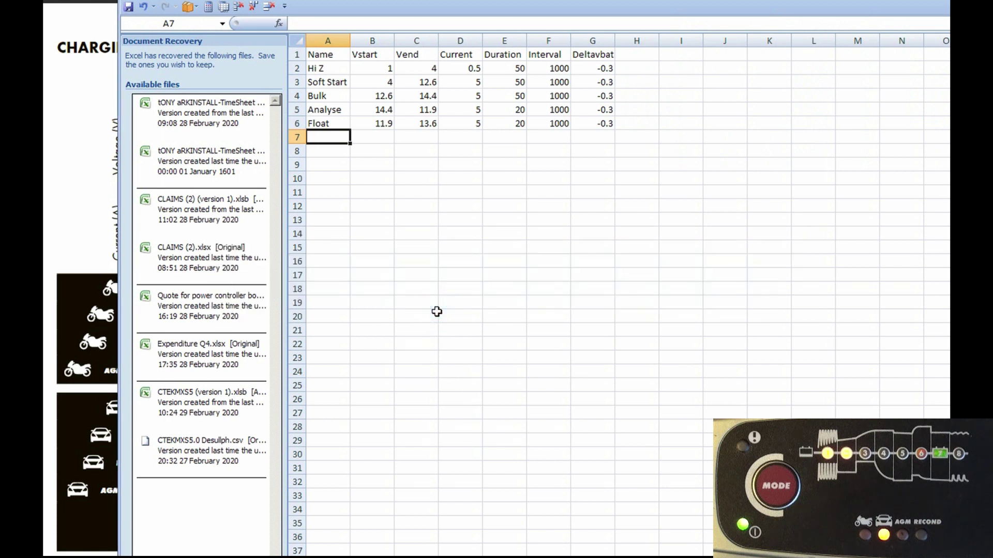
- Switch to Magic Smoke, load the CTEKMXS5.0 Desulph SIM CPT.csv script from TestScripts and start the charger test
key(alt+Tab)
key(alt+Tab)
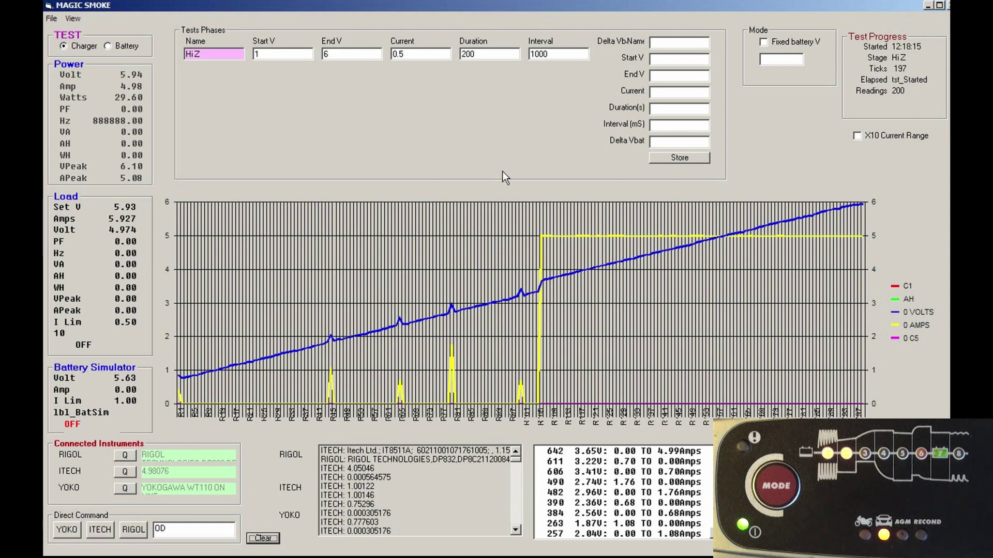
key(alt+Tab)
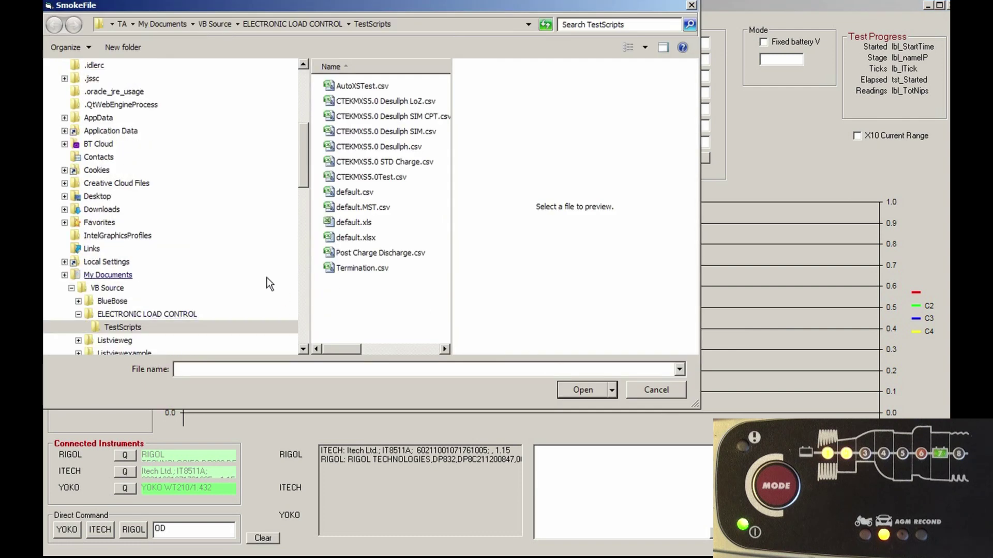
double_click(421, 113)
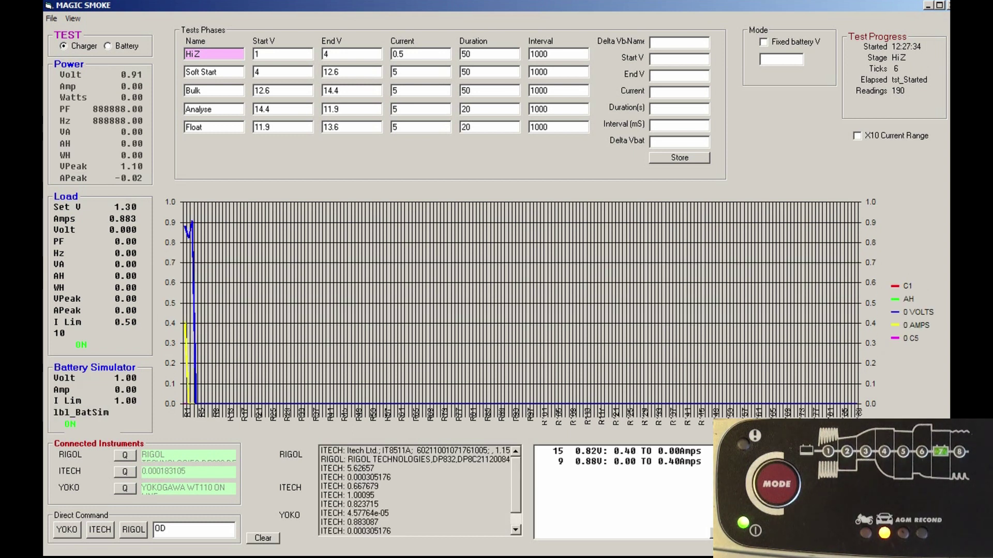
- Monitor the running test through the Hi Z and Soft Start phases, comparing the voltage and current curves with the manual's charging table
key(alt+Tab)
key(alt+Tab)
key(alt+Tab)
key(alt+Tab)
key(alt+Tab)
key(alt+Tab)
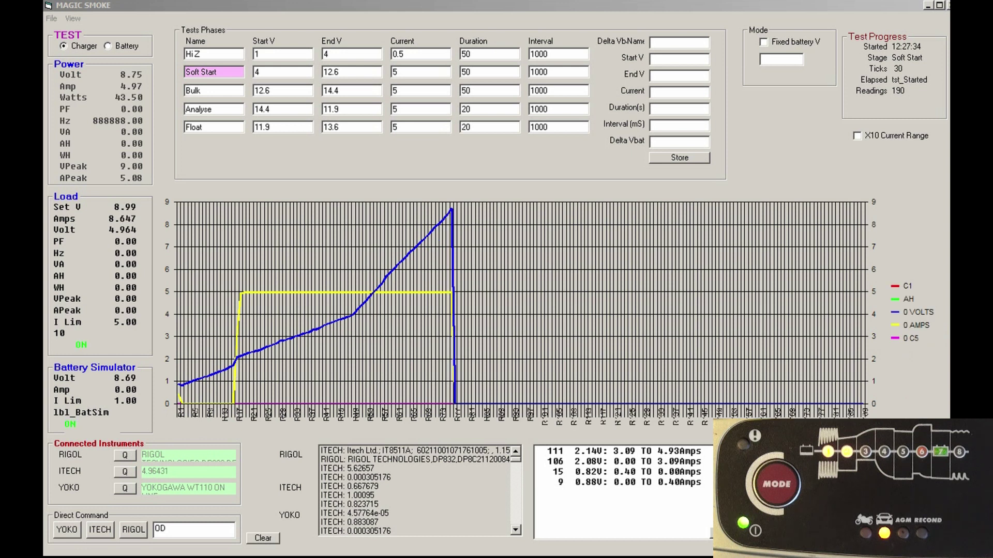
key(alt+Tab)
key(alt+Tab)
key(alt+Tab)
key(alt+Tab)
key(alt+Tab)
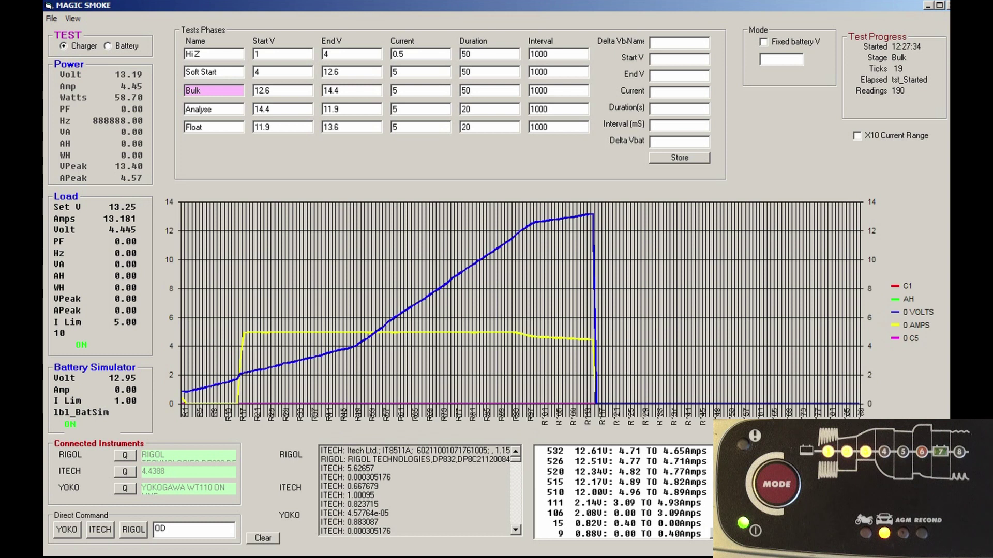
- Compare the Bulk phase with the manual's charging stages and follow the test through Analyse and Float to its end
key(alt+Tab)
key(alt+Tab)
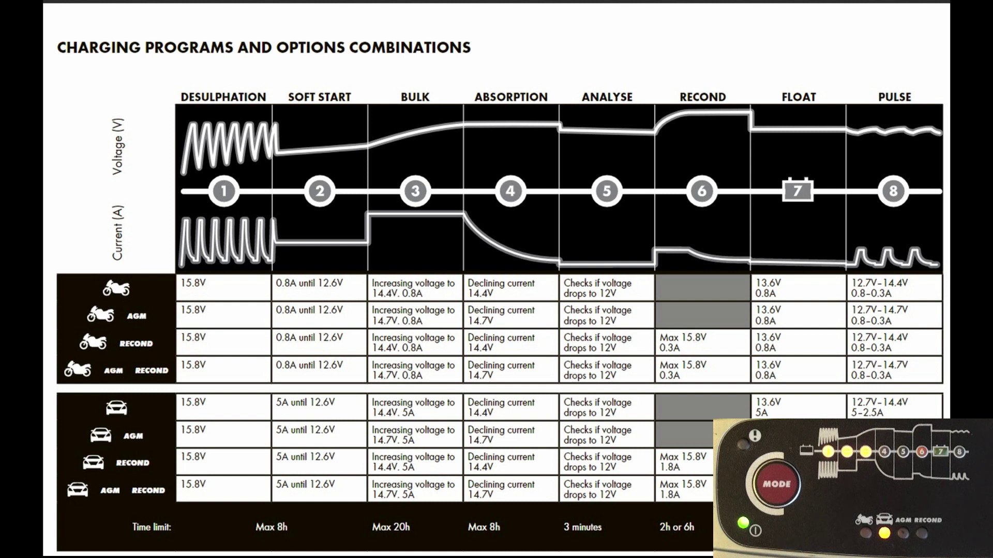
key(alt+Tab)
key(alt+Tab)
key(alt+Tab)
key(alt+Tab)
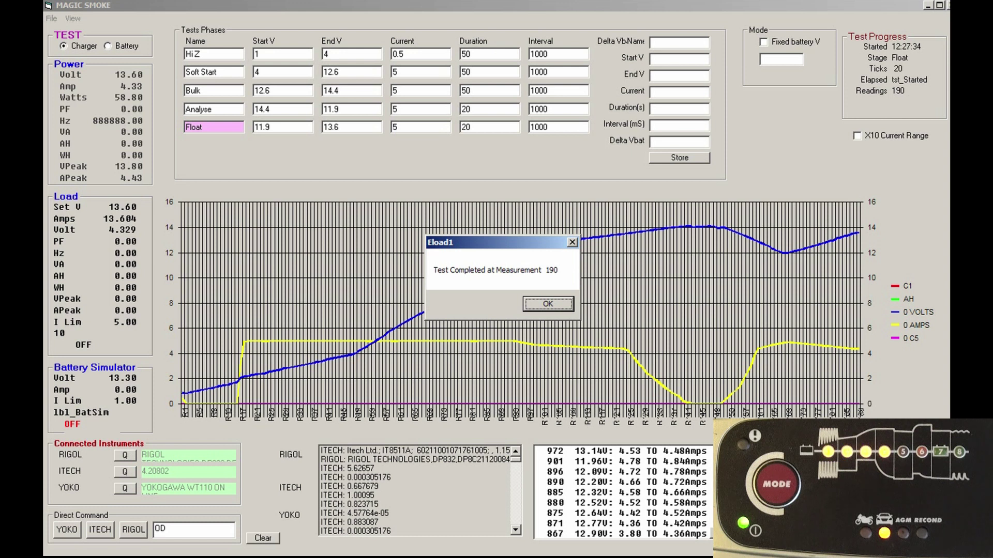
- Read the manual's descriptions of the charging steps, close the test completion message and examine the full voltage and current graph
key(alt+Tab)
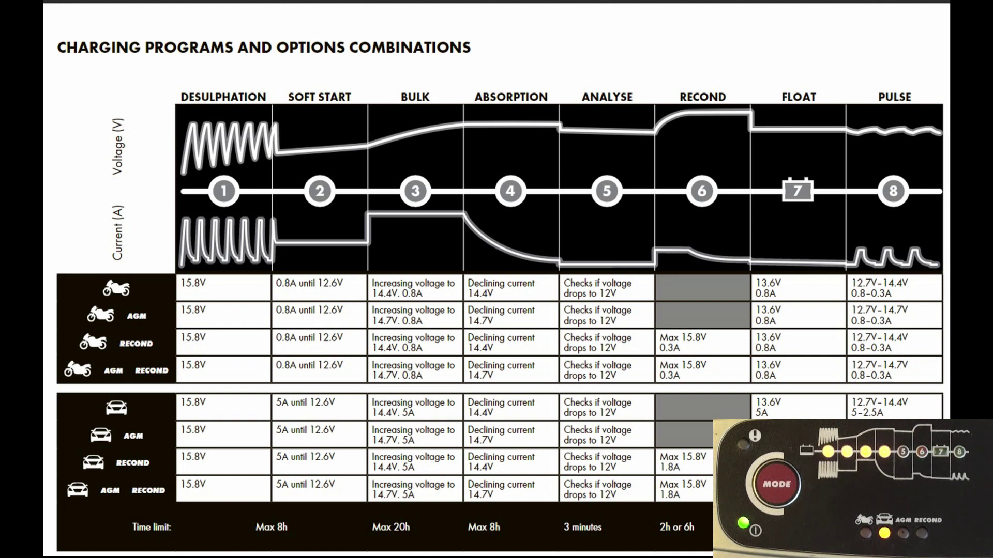
scroll(517, 41, up, 10)
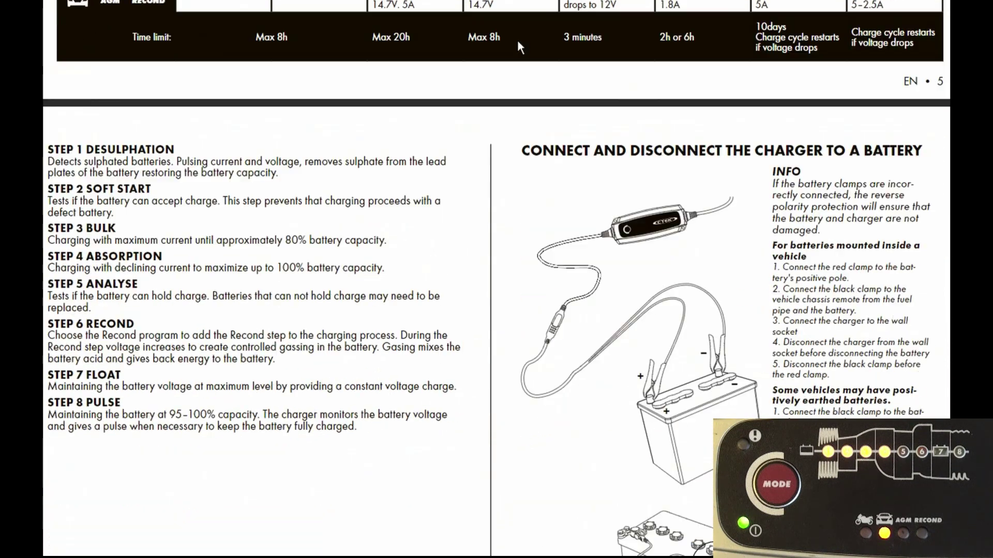
key(alt+Tab)
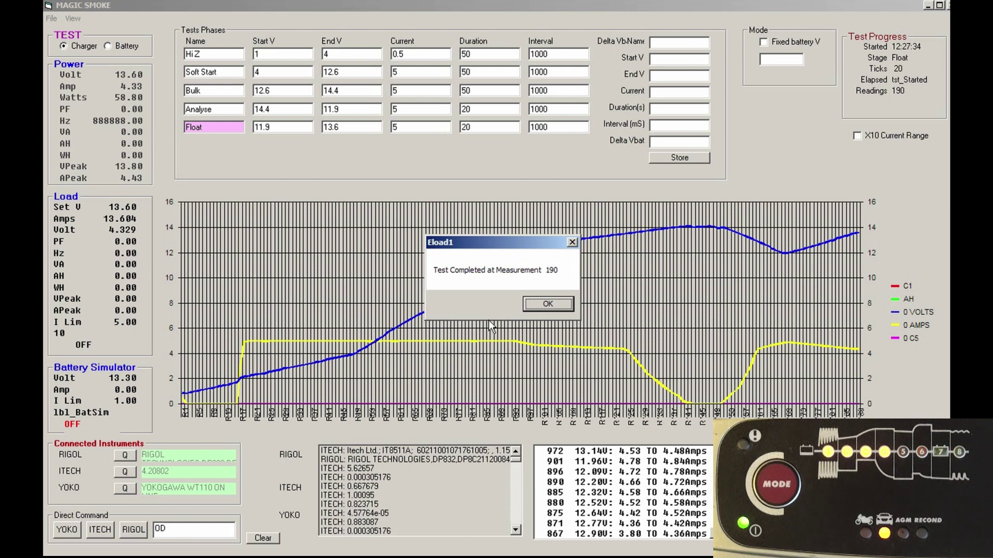
click(545, 301)
click(544, 297)
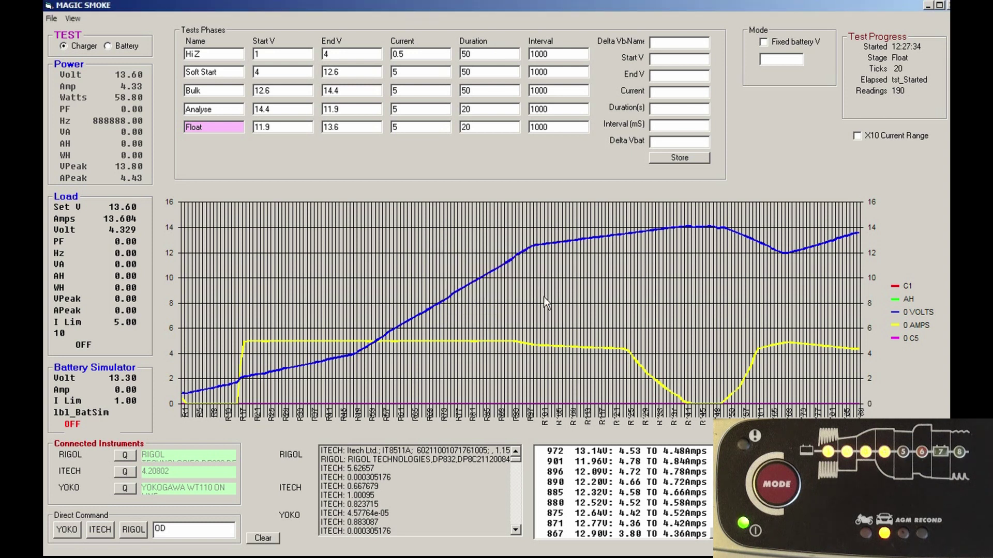